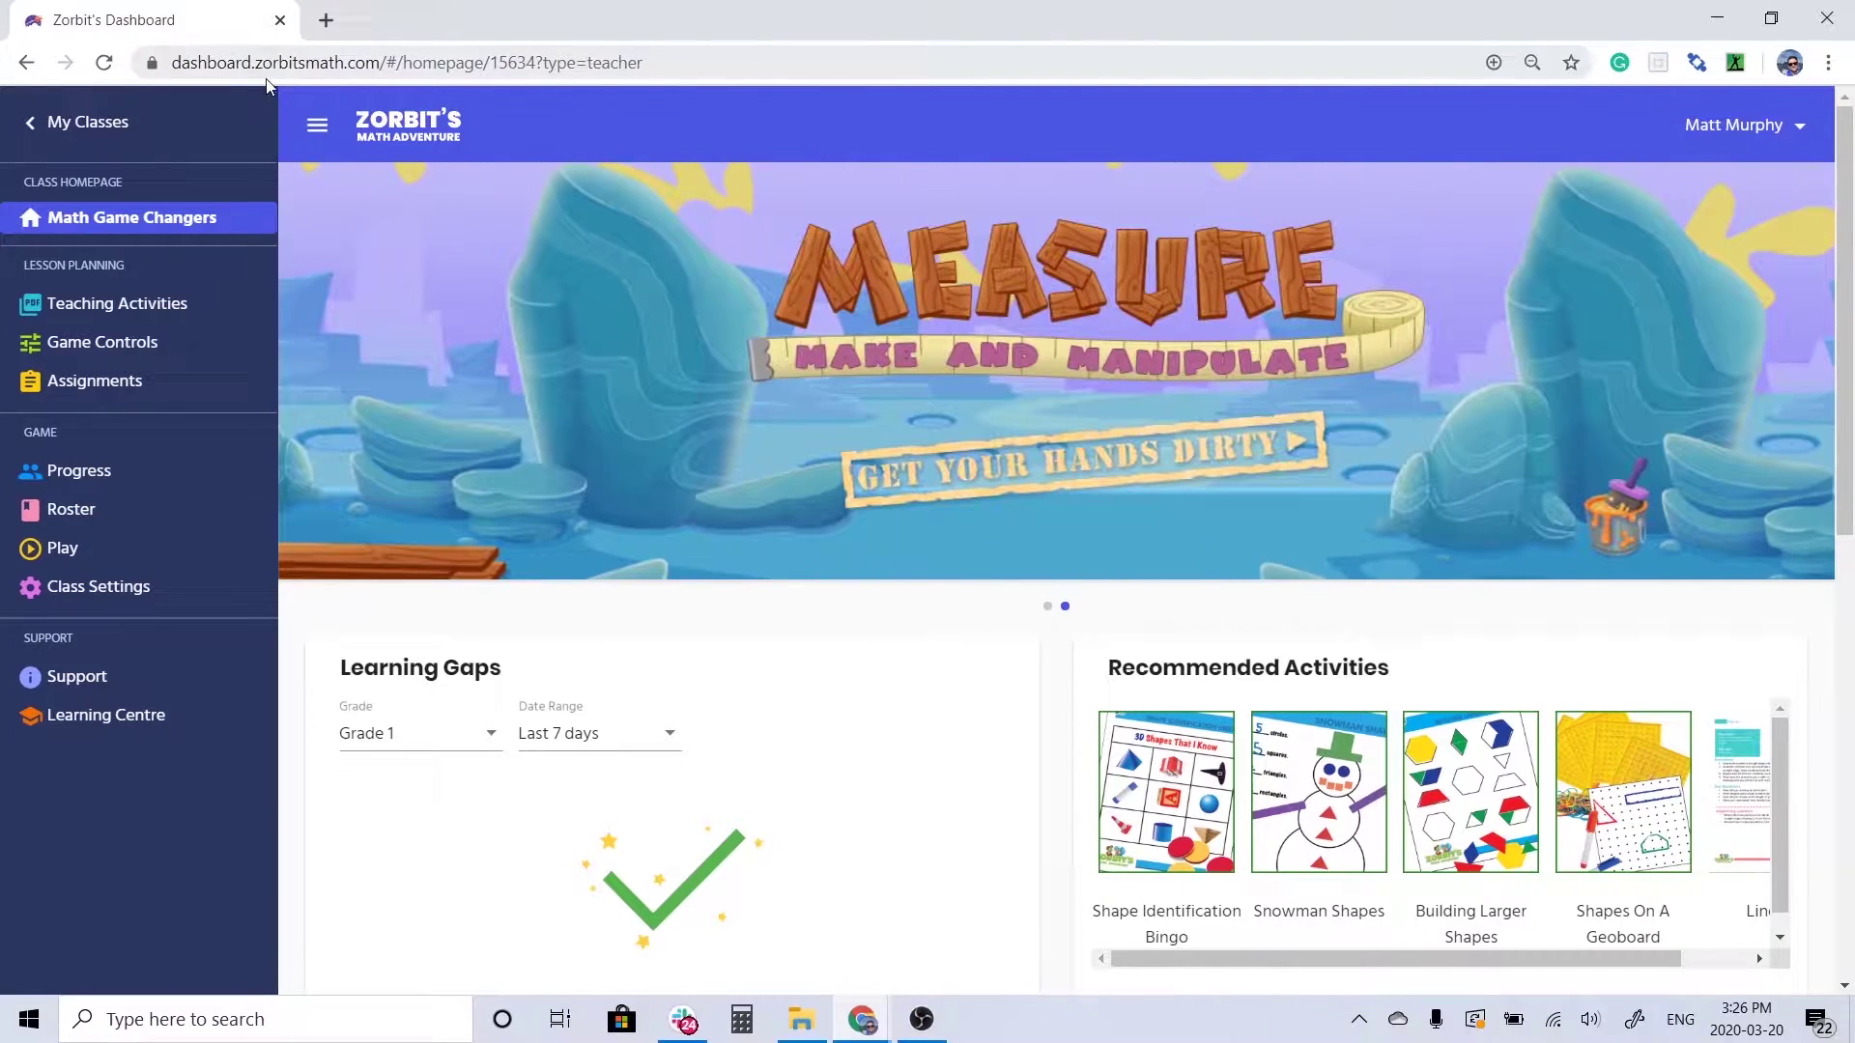
Start a new class assignment named "Counting by 5s" for Grade 1 on the planet New Beeland (Counting).
{"action": "left_click", "coordinate": [87, 390]}
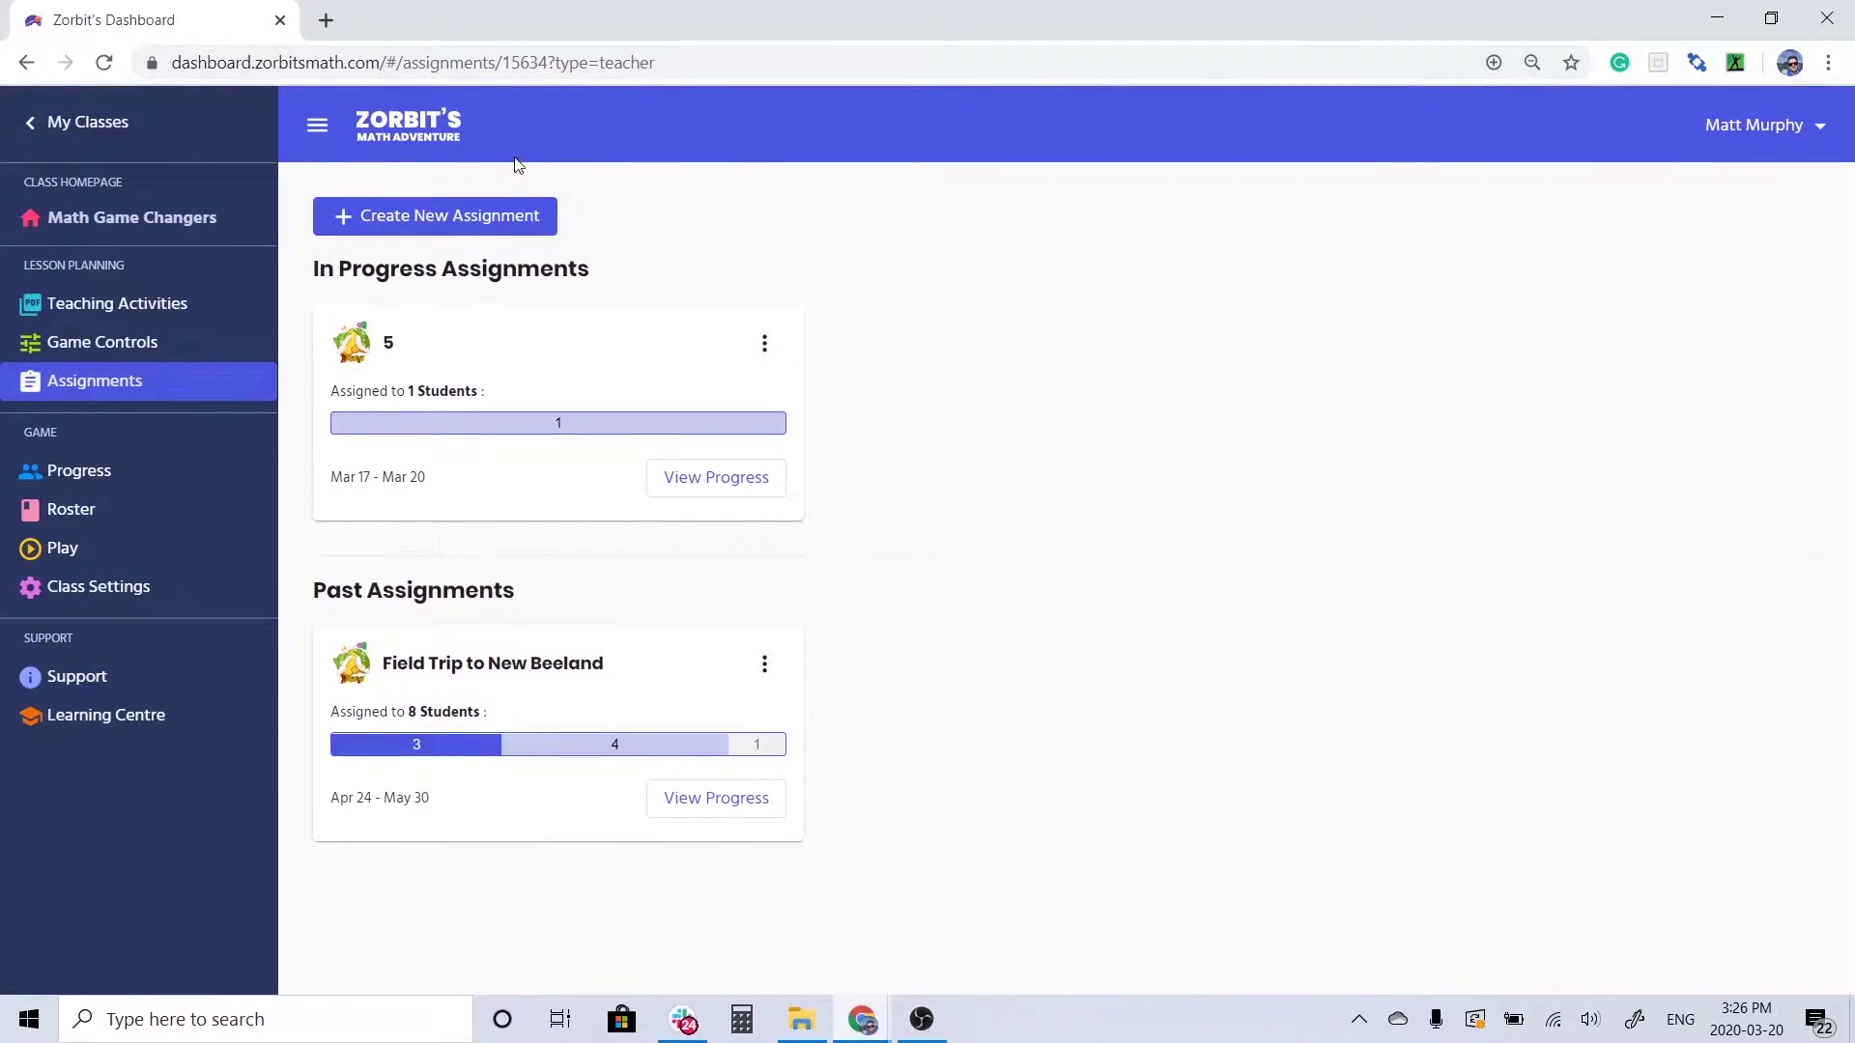
{"action": "left_click", "coordinate": [504, 216]}
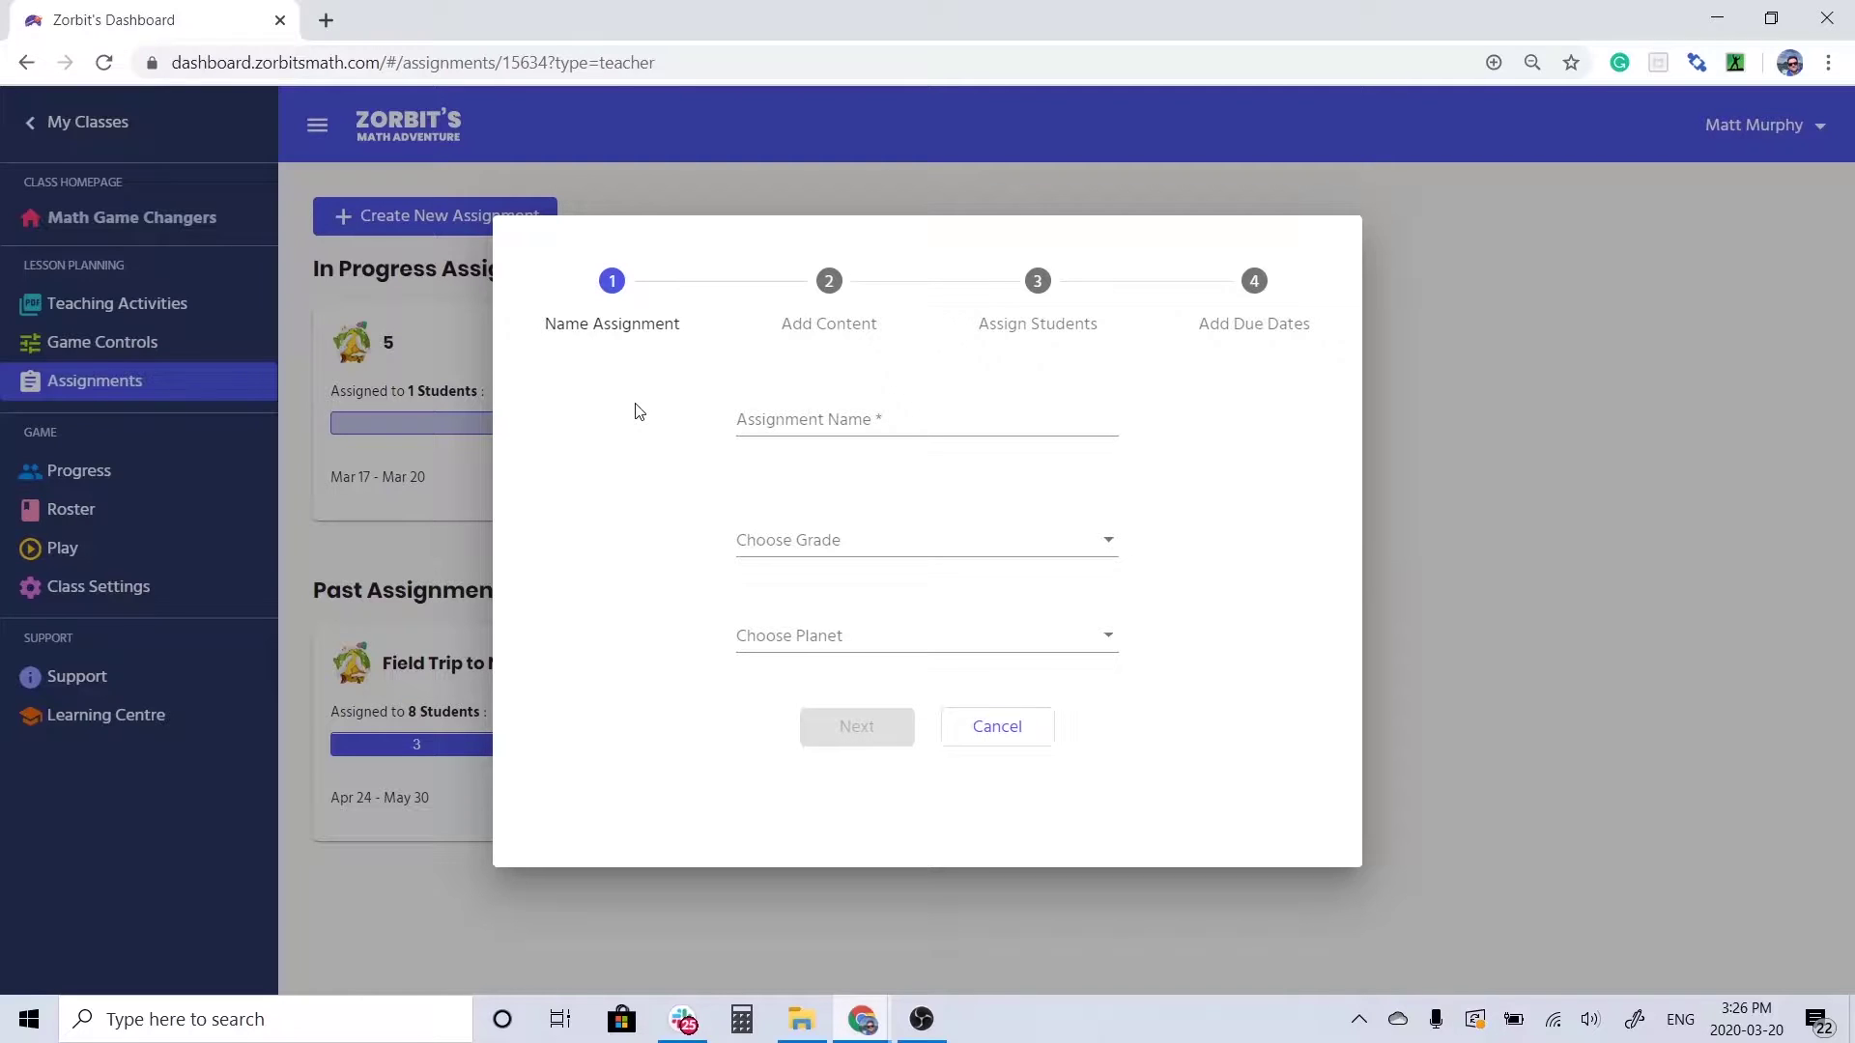
{"action": "left_click", "coordinate": [828, 415]}
{"action": "type", "text": "Counting by 5s"}
{"action": "left_click", "coordinate": [1103, 541]}
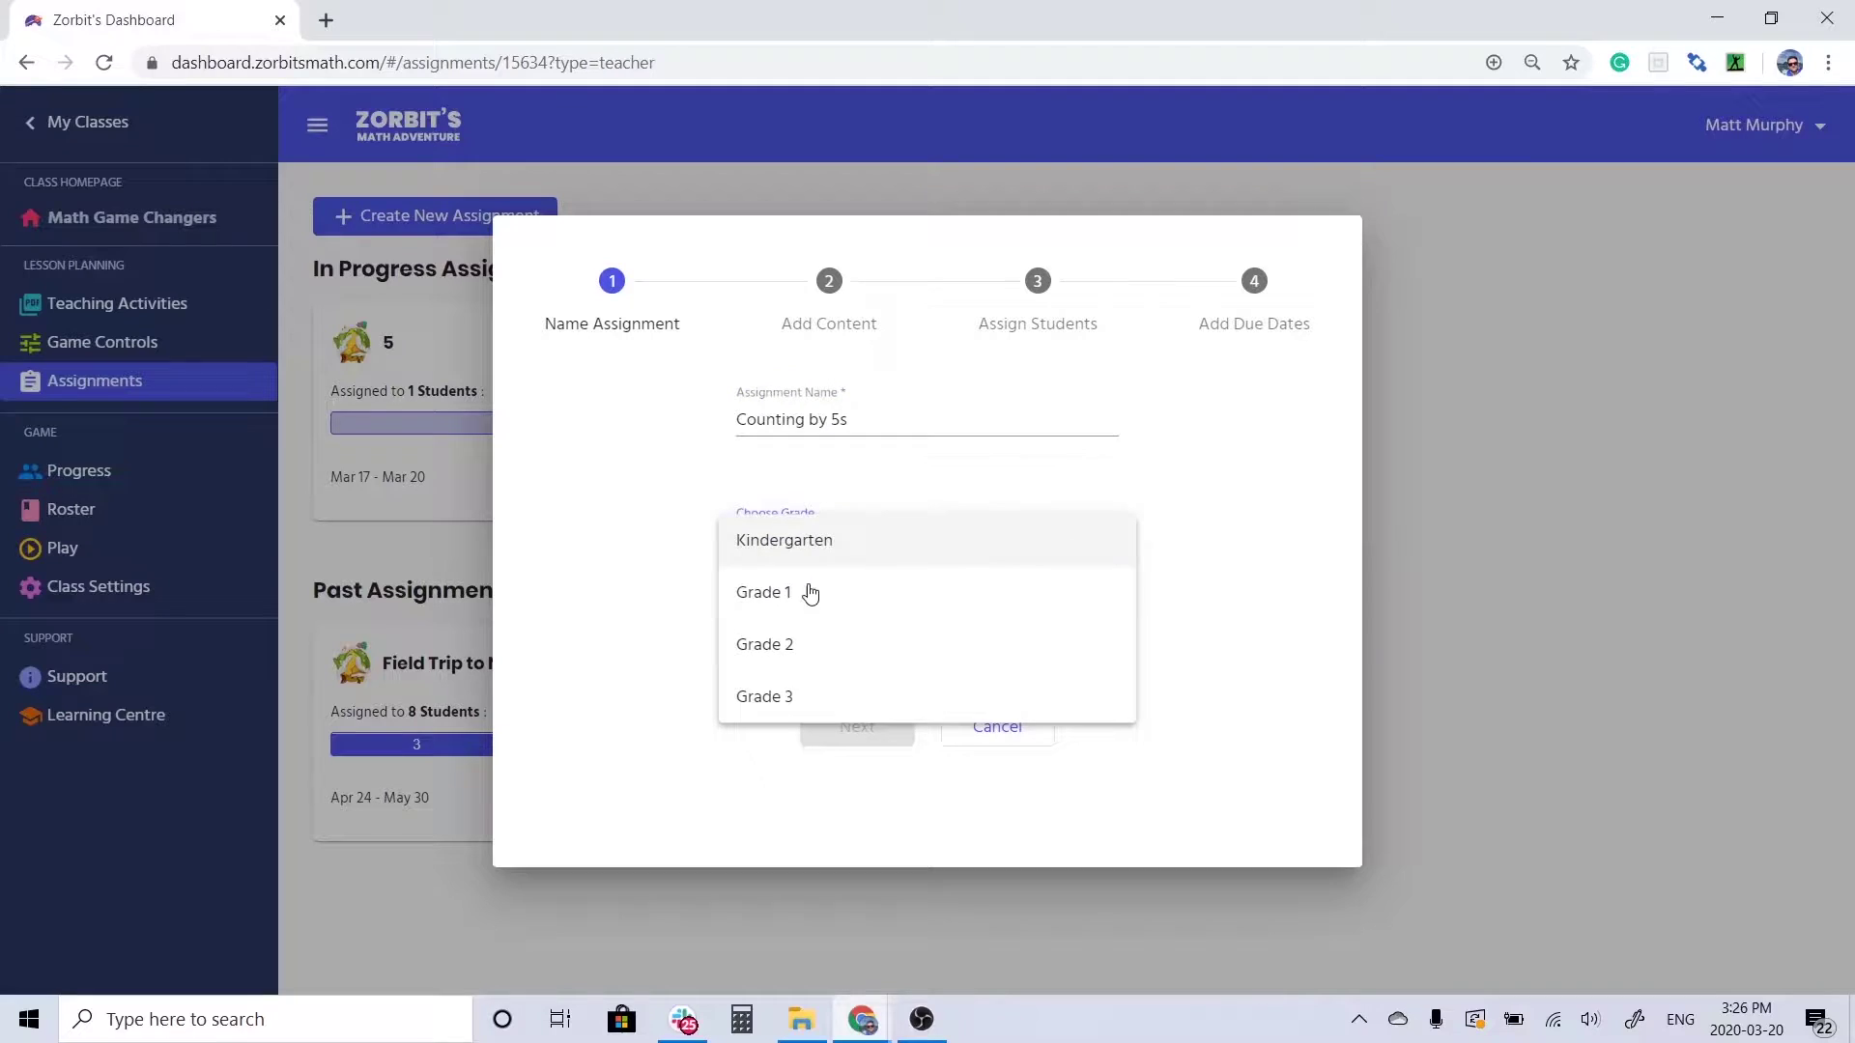
{"action": "left_click", "coordinate": [807, 593]}
{"action": "left_click", "coordinate": [867, 641]}
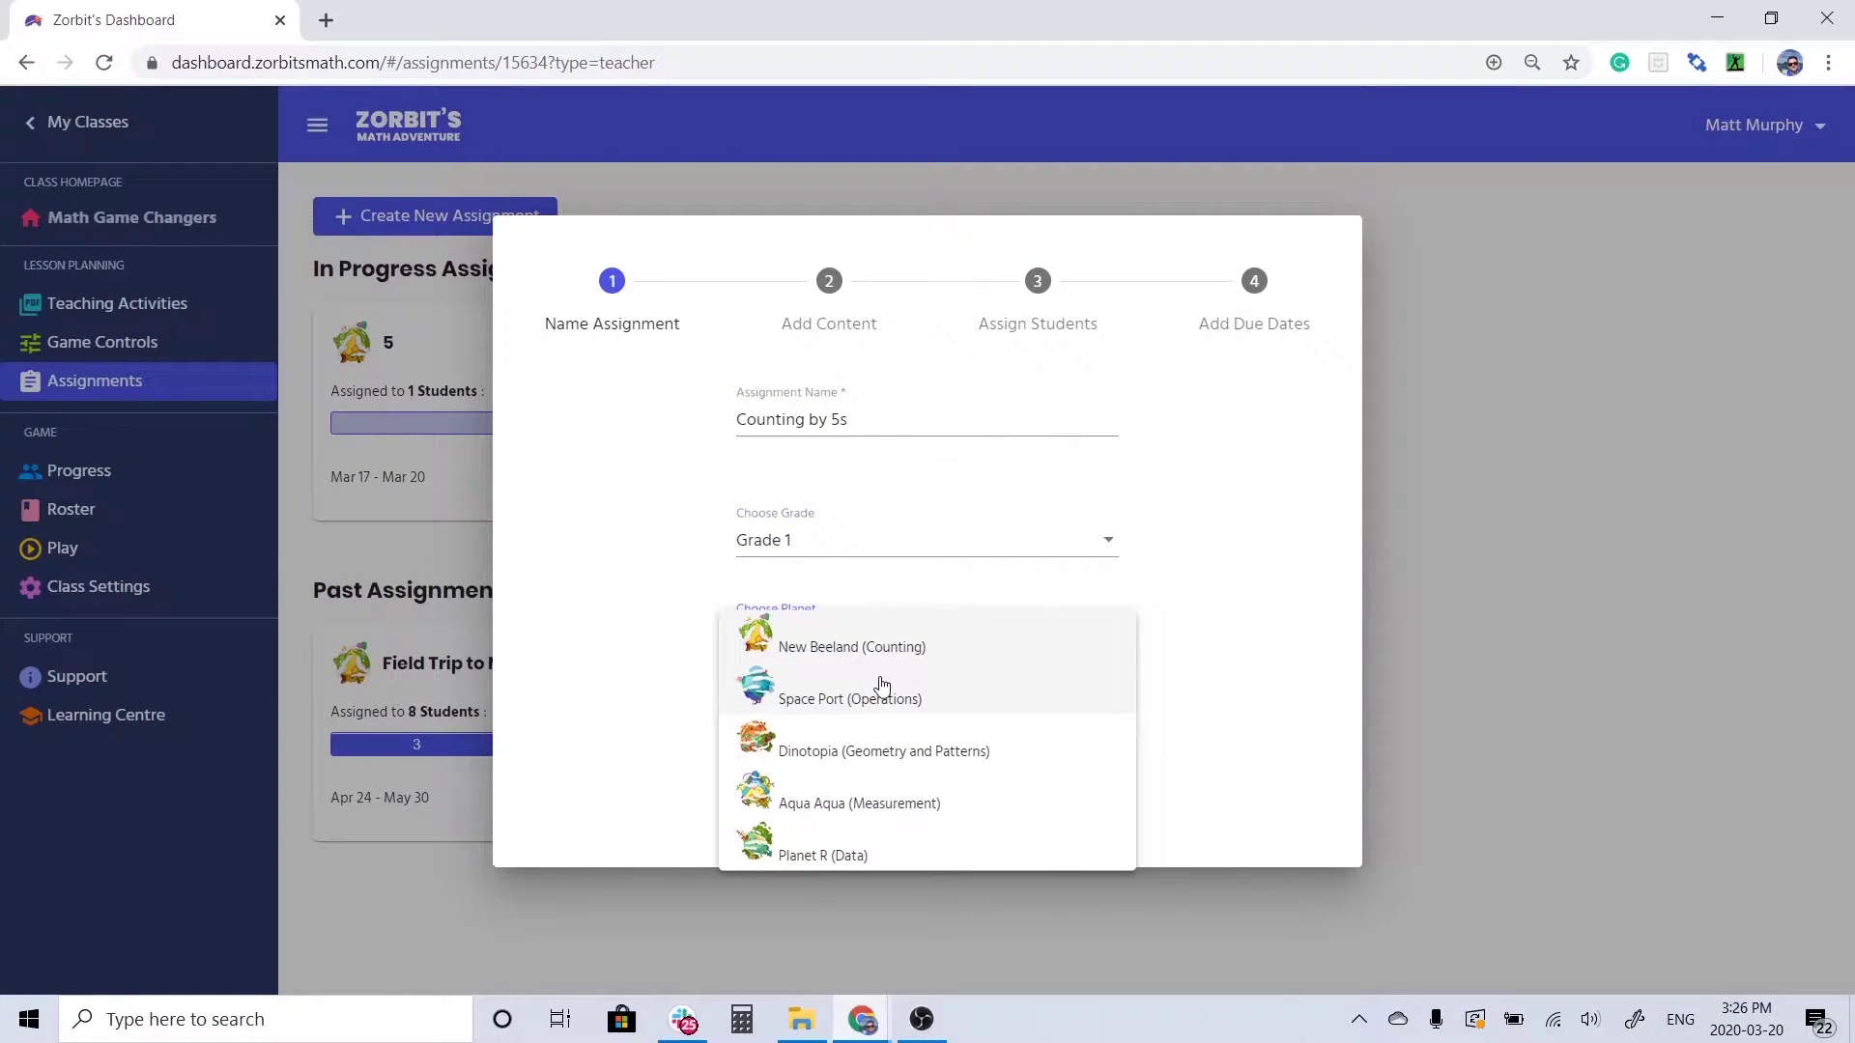
{"action": "left_click", "coordinate": [882, 654]}
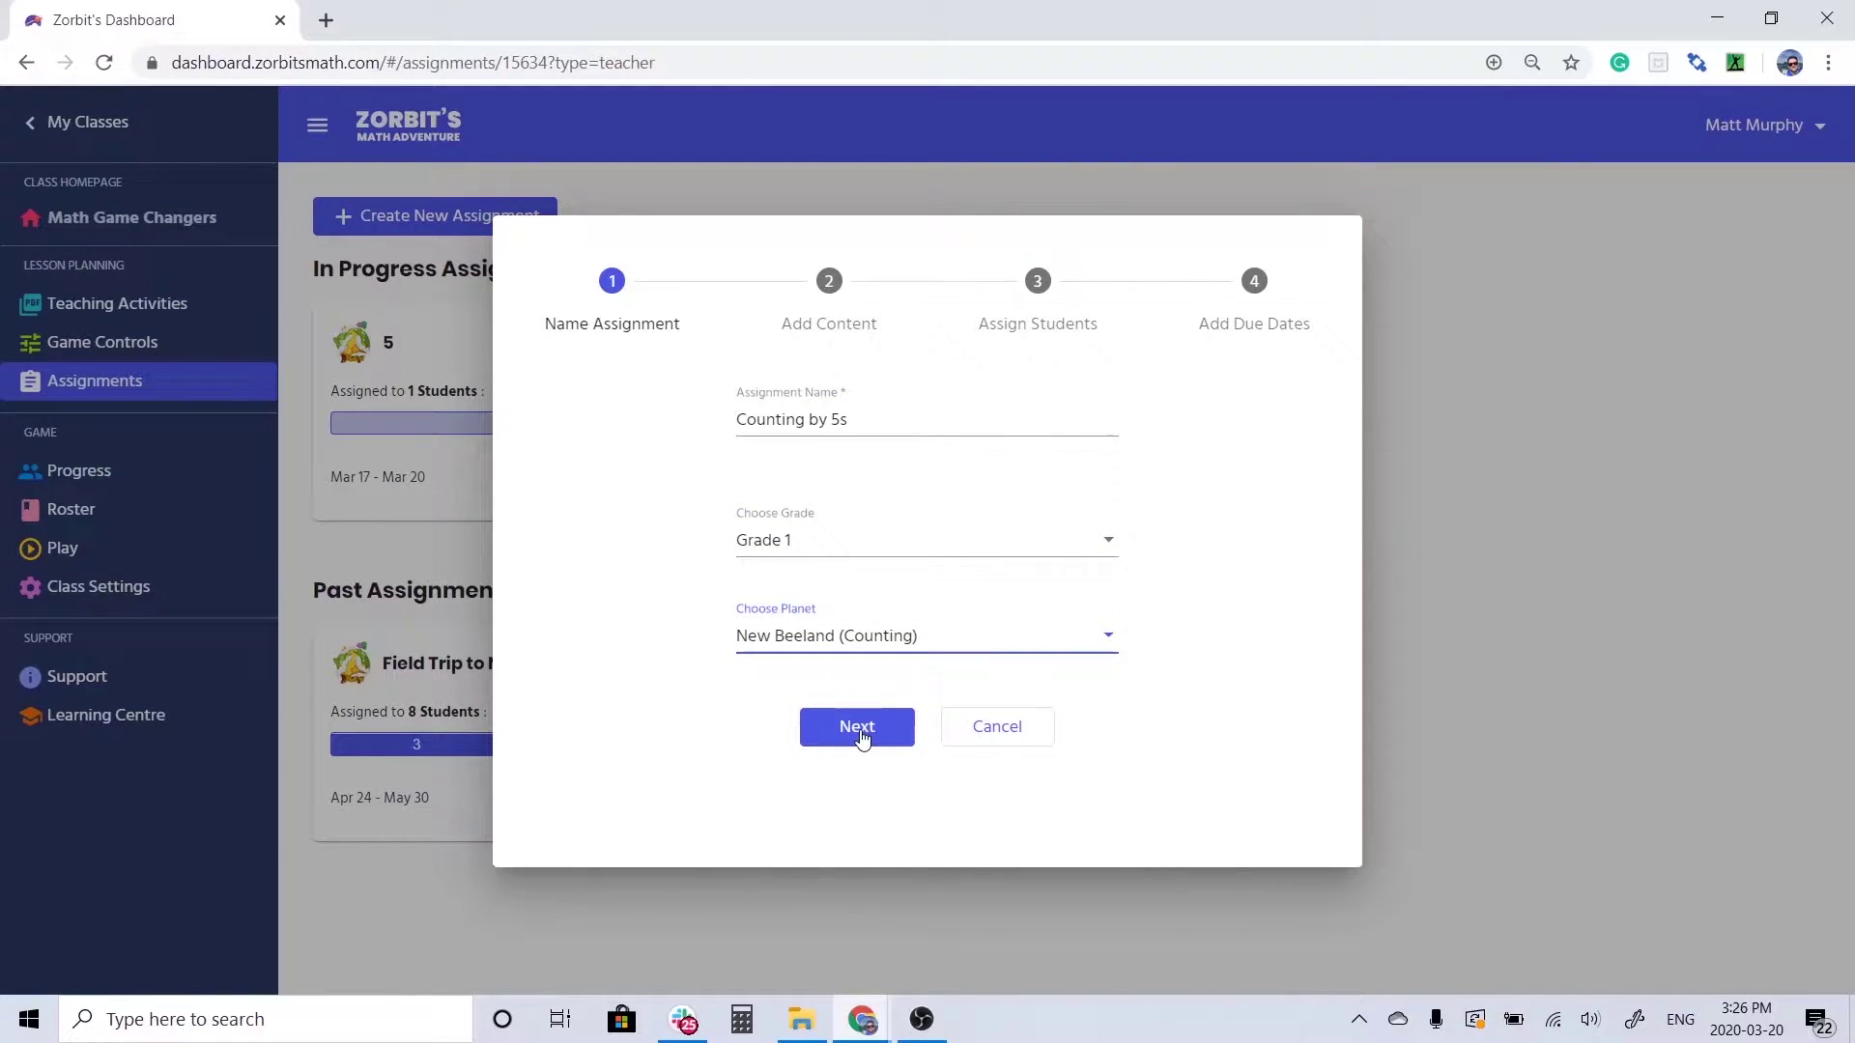
{"action": "left_click", "coordinate": [860, 731]}
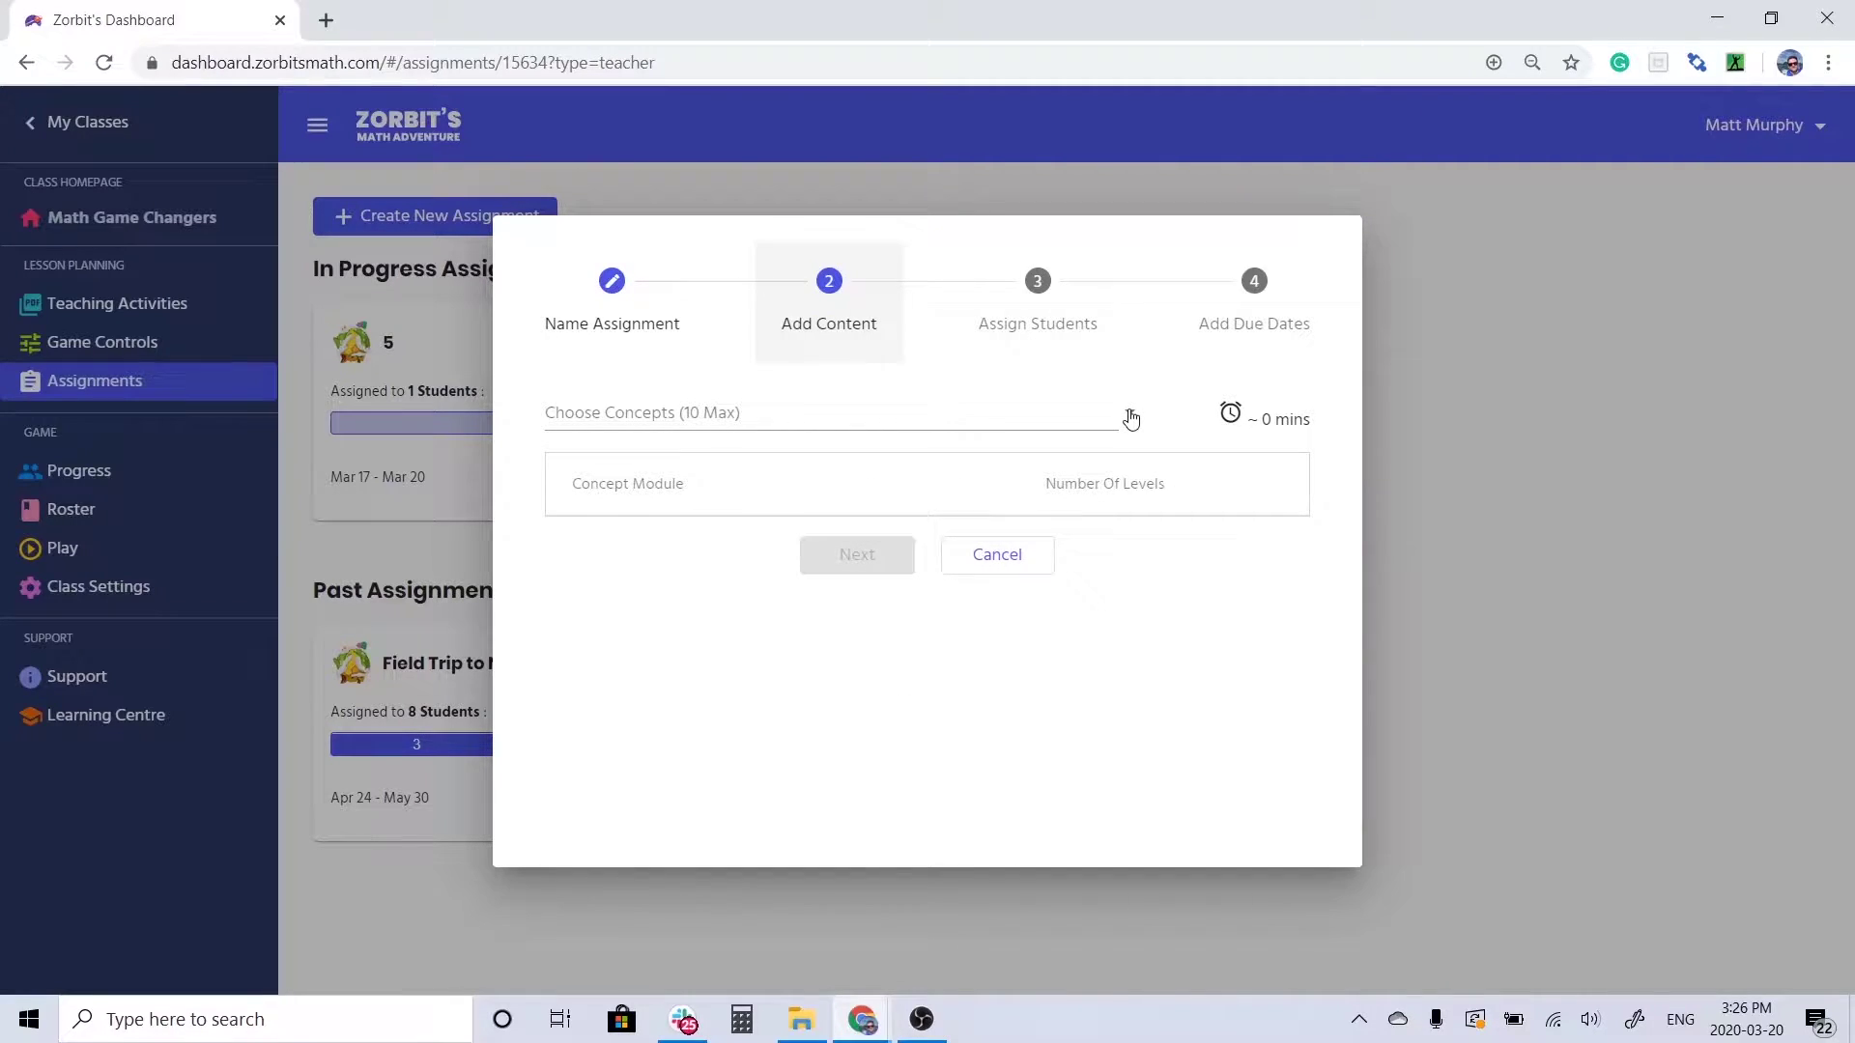
Add the concepts Count by 5s and Count Backward by 5s to the assignment's content.
{"action": "left_click", "coordinate": [1131, 418]}
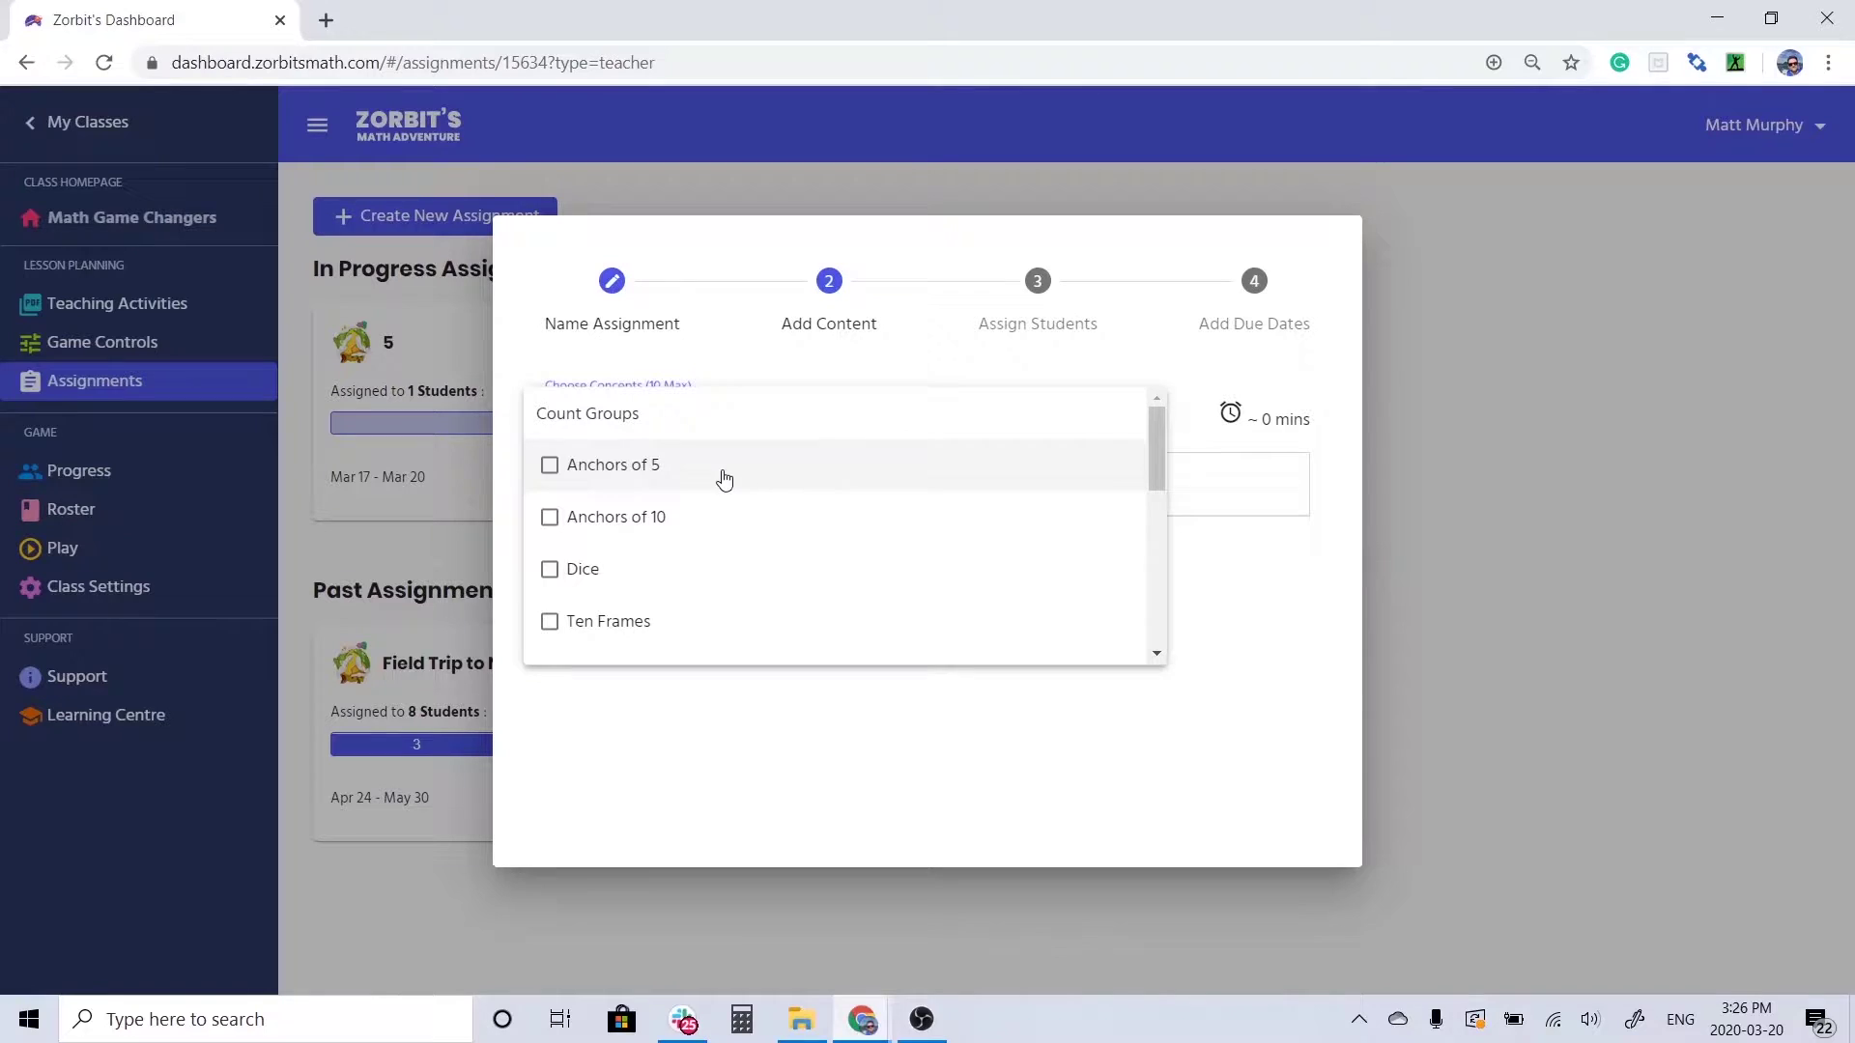
{"action": "scroll", "coordinate": [725, 480], "scroll_direction": "down", "scroll_amount": 4}
{"action": "scroll", "coordinate": [700, 493], "scroll_direction": "up", "scroll_amount": 2}
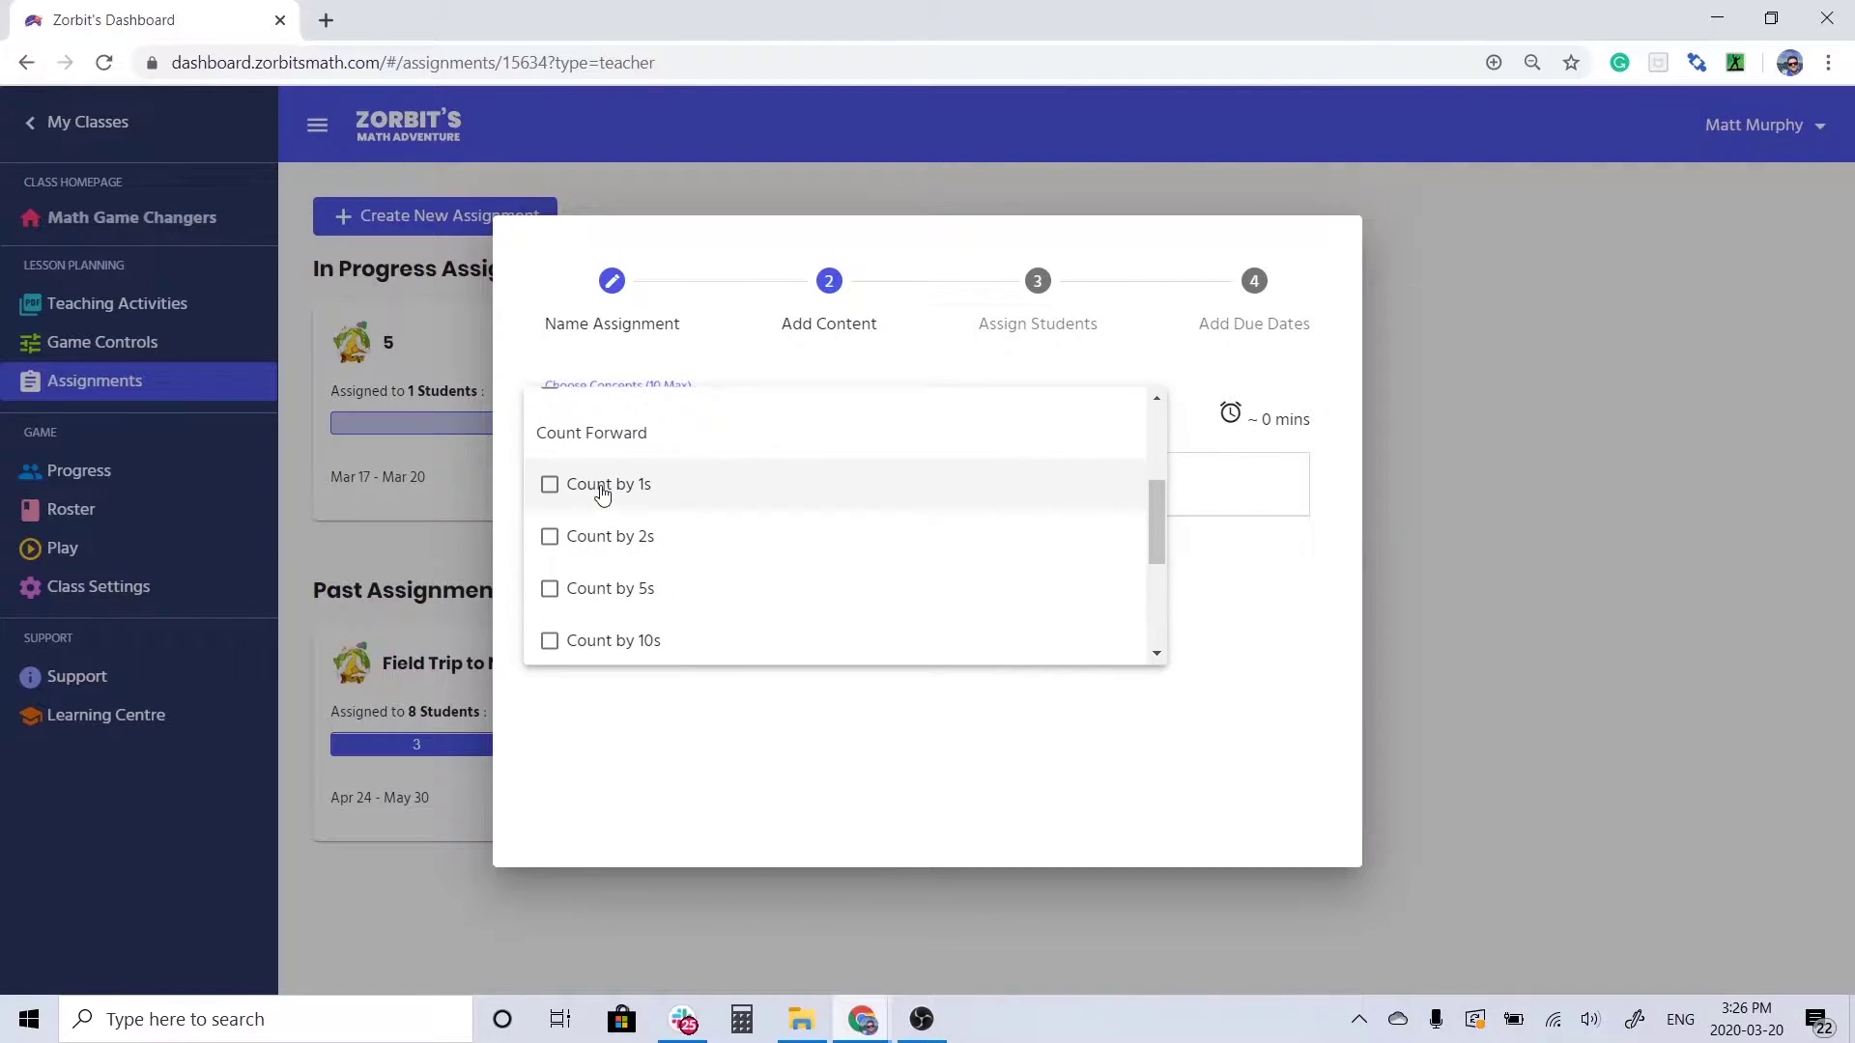
{"action": "scroll", "coordinate": [583, 518], "scroll_direction": "down", "scroll_amount": 1}
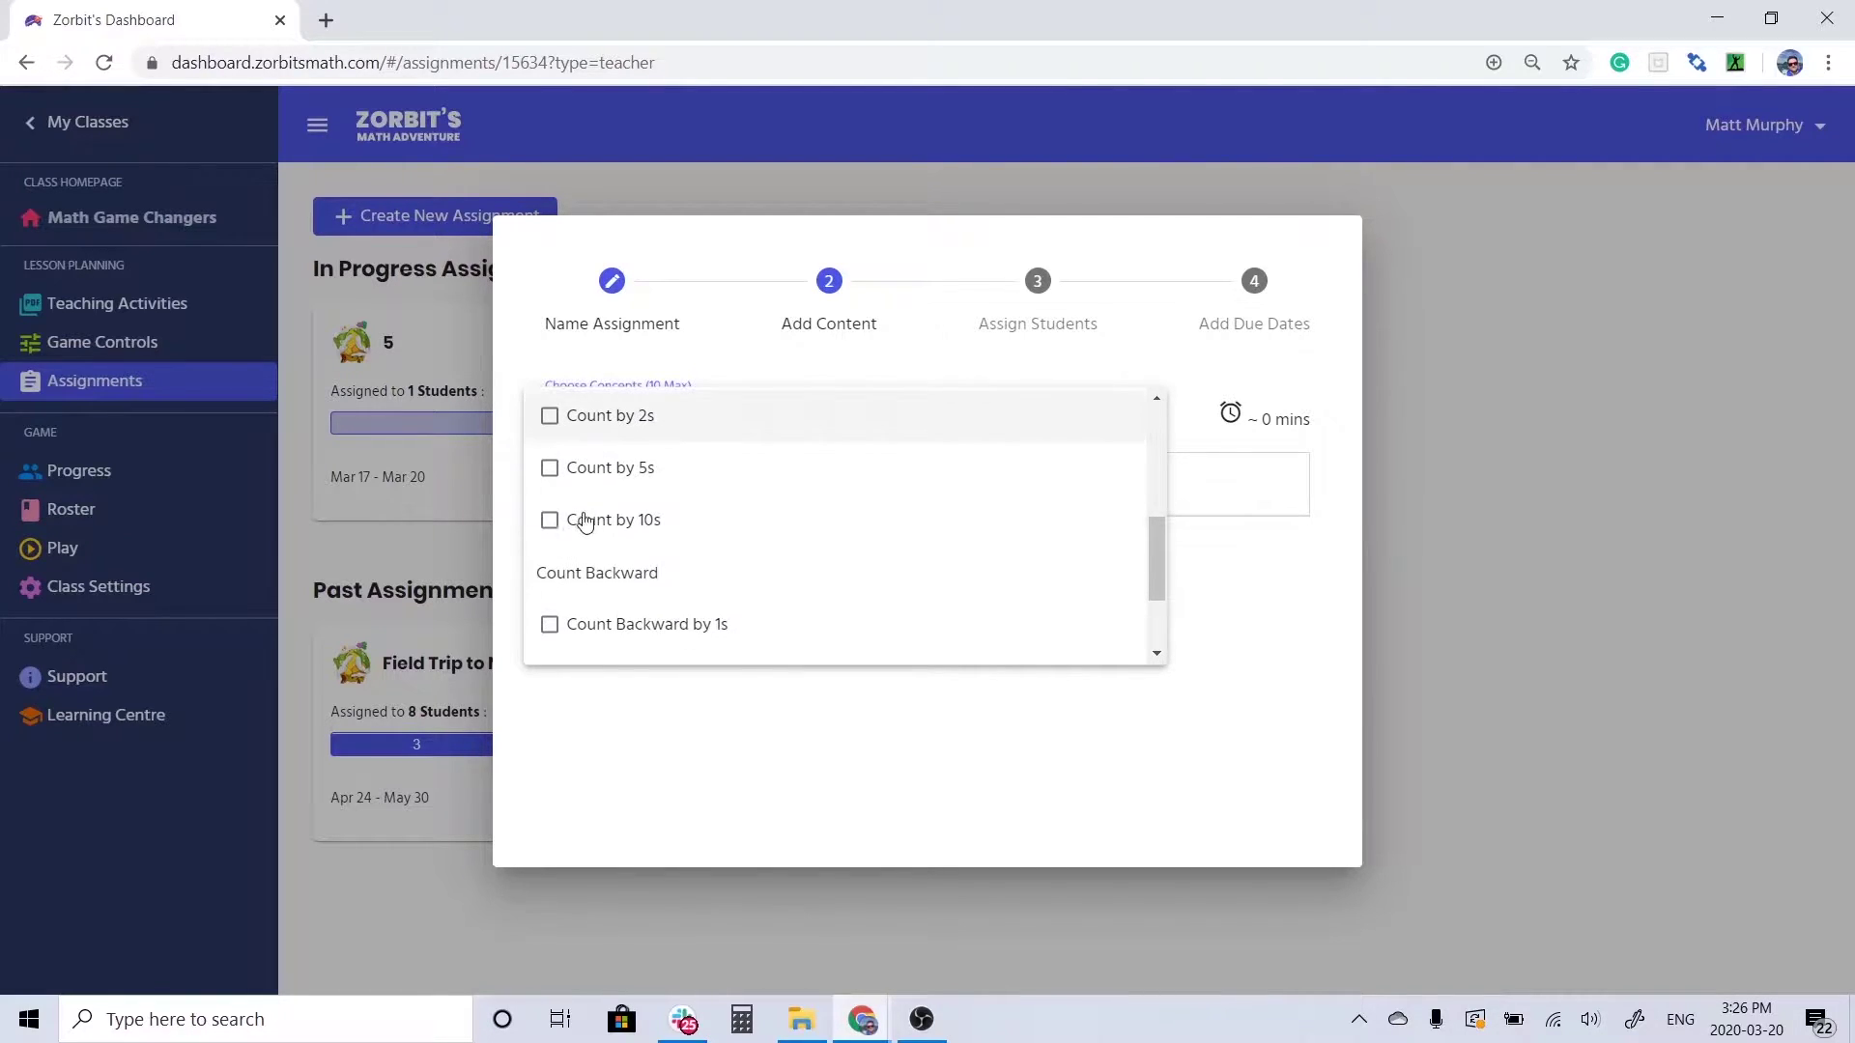
{"action": "left_click", "coordinate": [548, 469]}
{"action": "scroll", "coordinate": [650, 508], "scroll_direction": "down", "scroll_amount": 3}
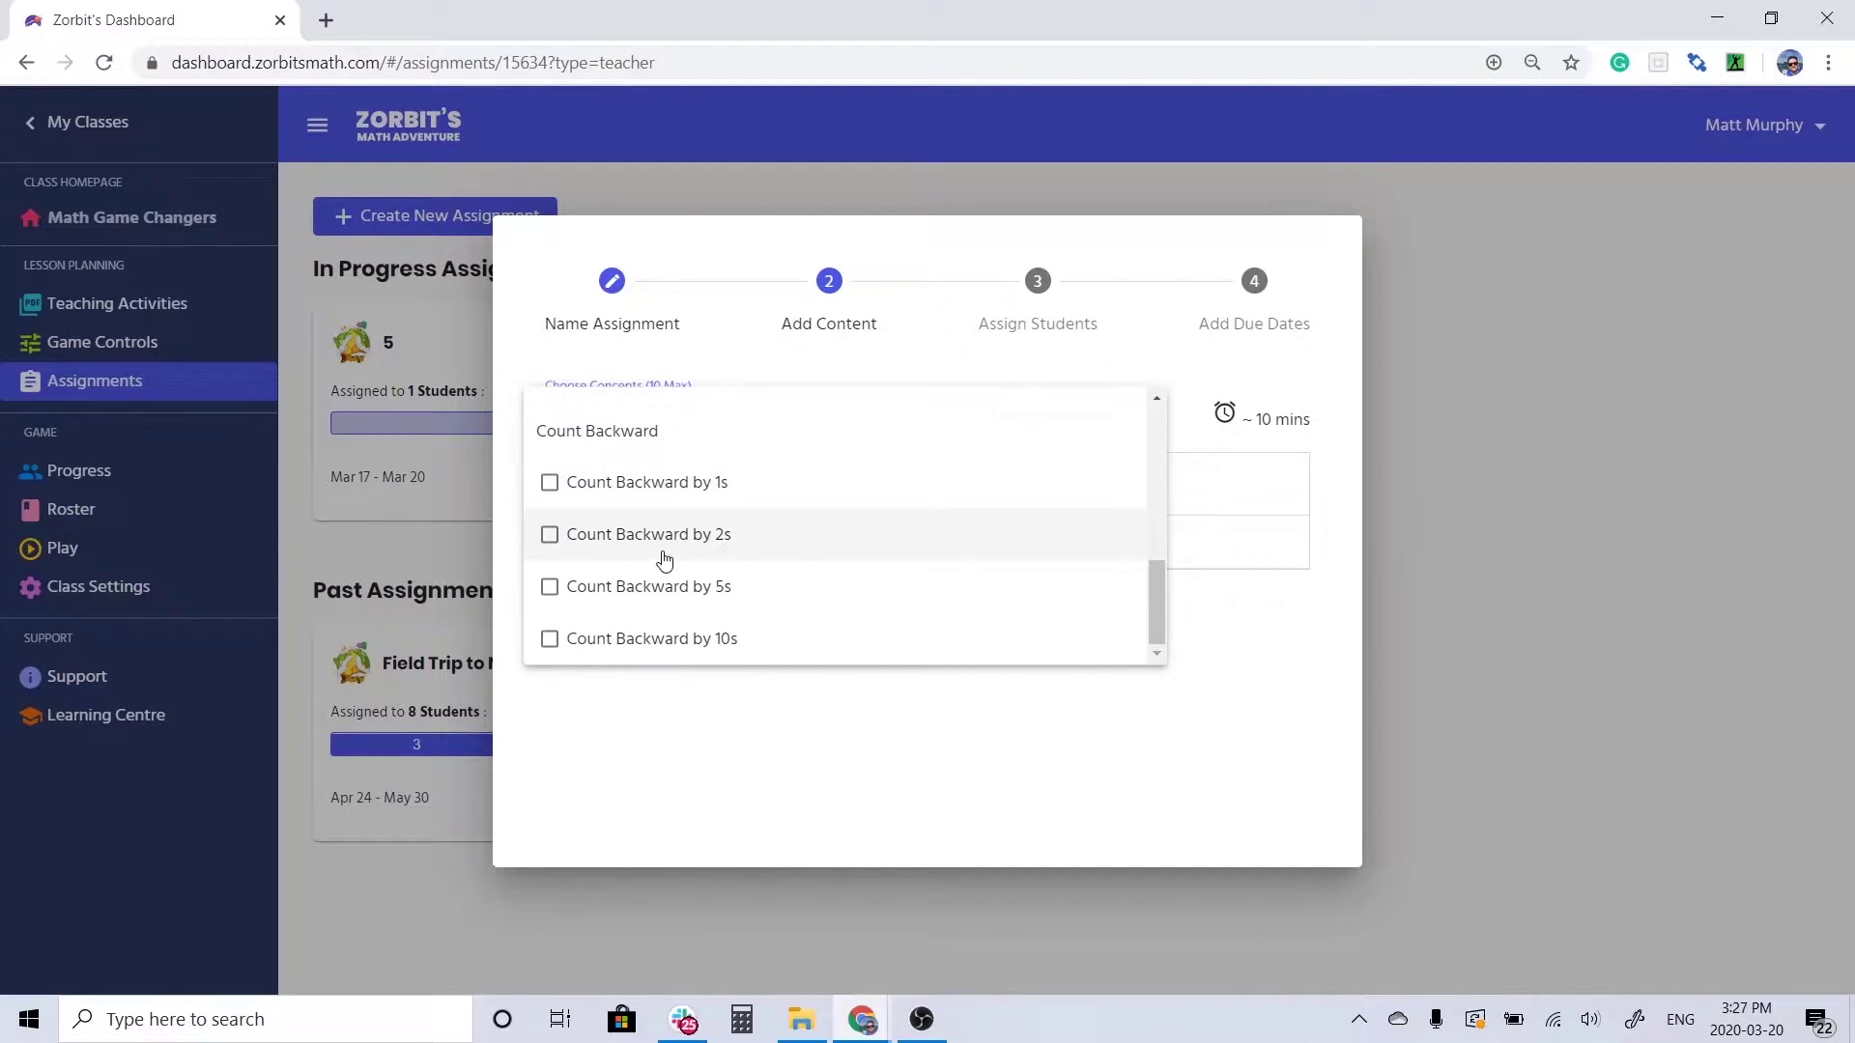
{"action": "left_click", "coordinate": [549, 587]}
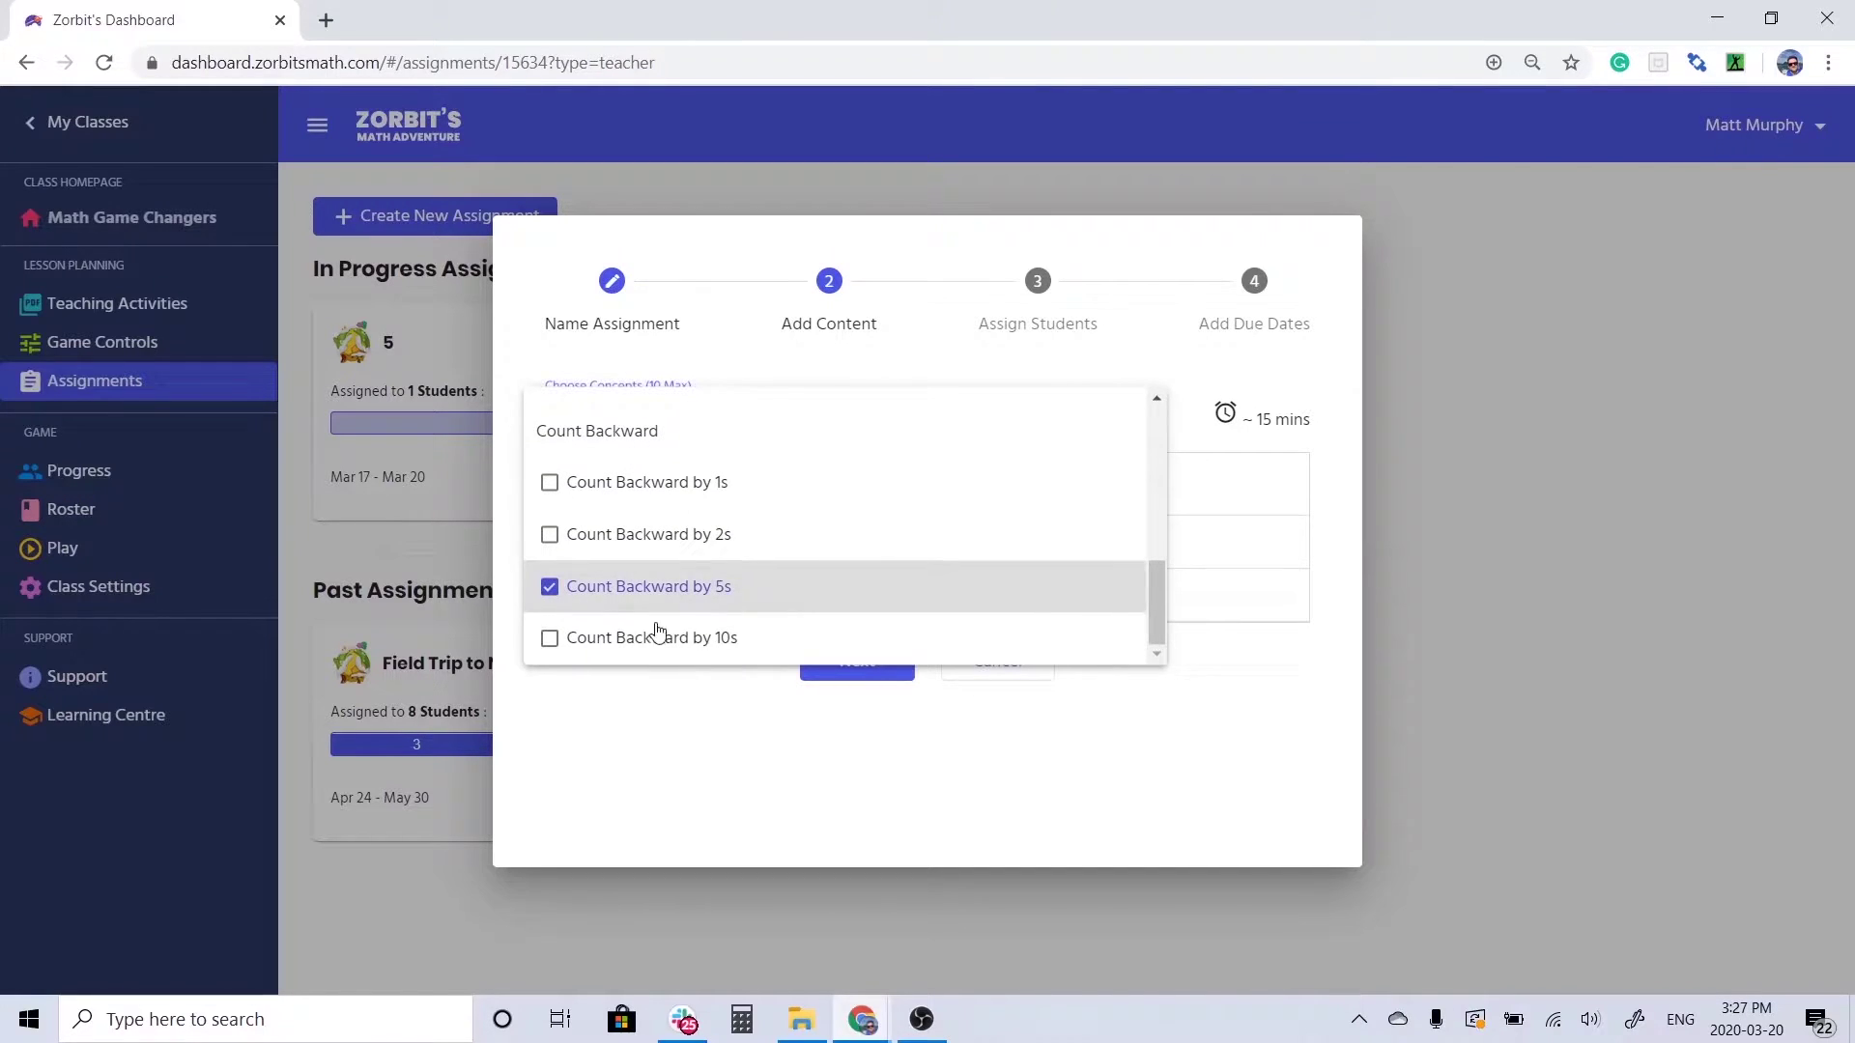
{"action": "left_click", "coordinate": [894, 775]}
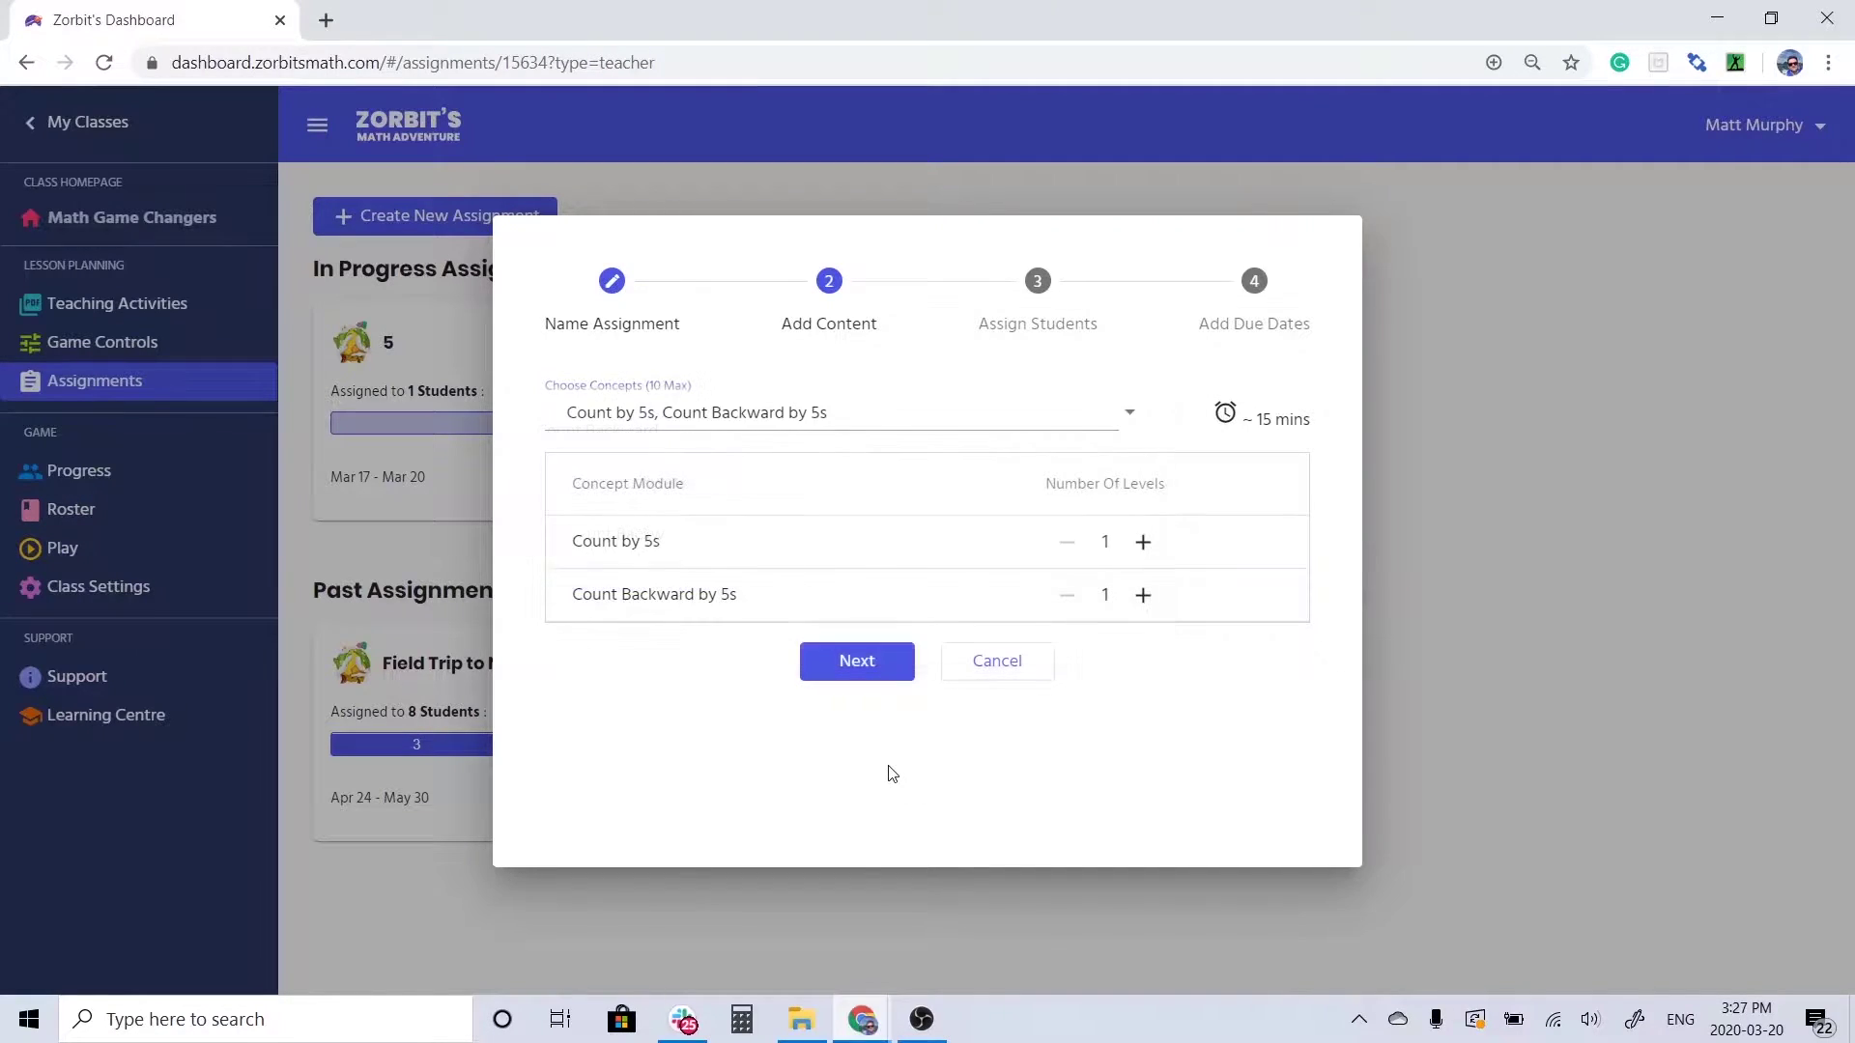
Increase the number of levels for Count by 5s and Count Backward by 5s, and continue to student assignment.
{"action": "left_click", "coordinate": [1143, 541]}
{"action": "left_click", "coordinate": [1143, 541]}
{"action": "left_click", "coordinate": [1142, 541]}
{"action": "left_click", "coordinate": [1145, 595]}
{"action": "left_click", "coordinate": [869, 659]}
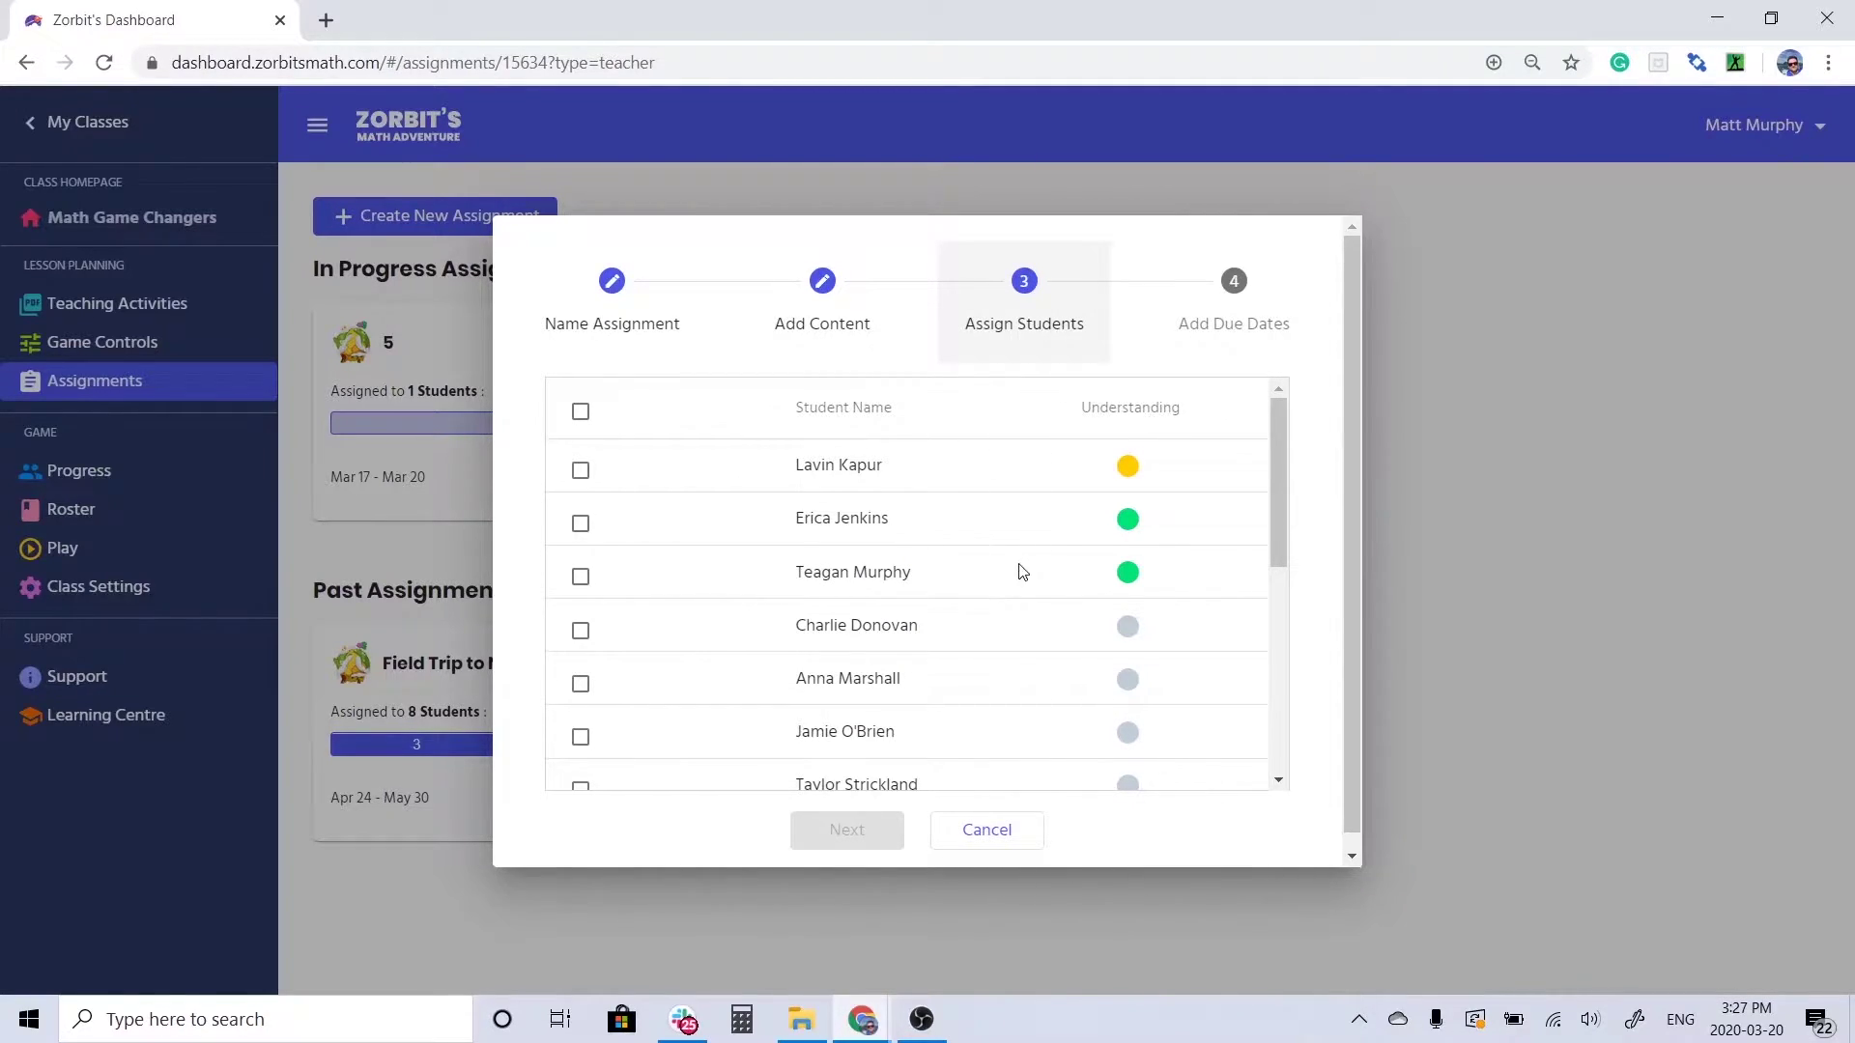
Assign the Counting by 5s assignment to all students in the class and continue to the due dates.
{"action": "mouse_move", "coordinate": [1152, 584]}
{"action": "mouse_move", "coordinate": [1149, 524]}
{"action": "scroll", "coordinate": [1162, 525], "scroll_direction": "down", "scroll_amount": 4}
{"action": "scroll", "coordinate": [1140, 526], "scroll_direction": "up", "scroll_amount": 4}
{"action": "left_click", "coordinate": [579, 415]}
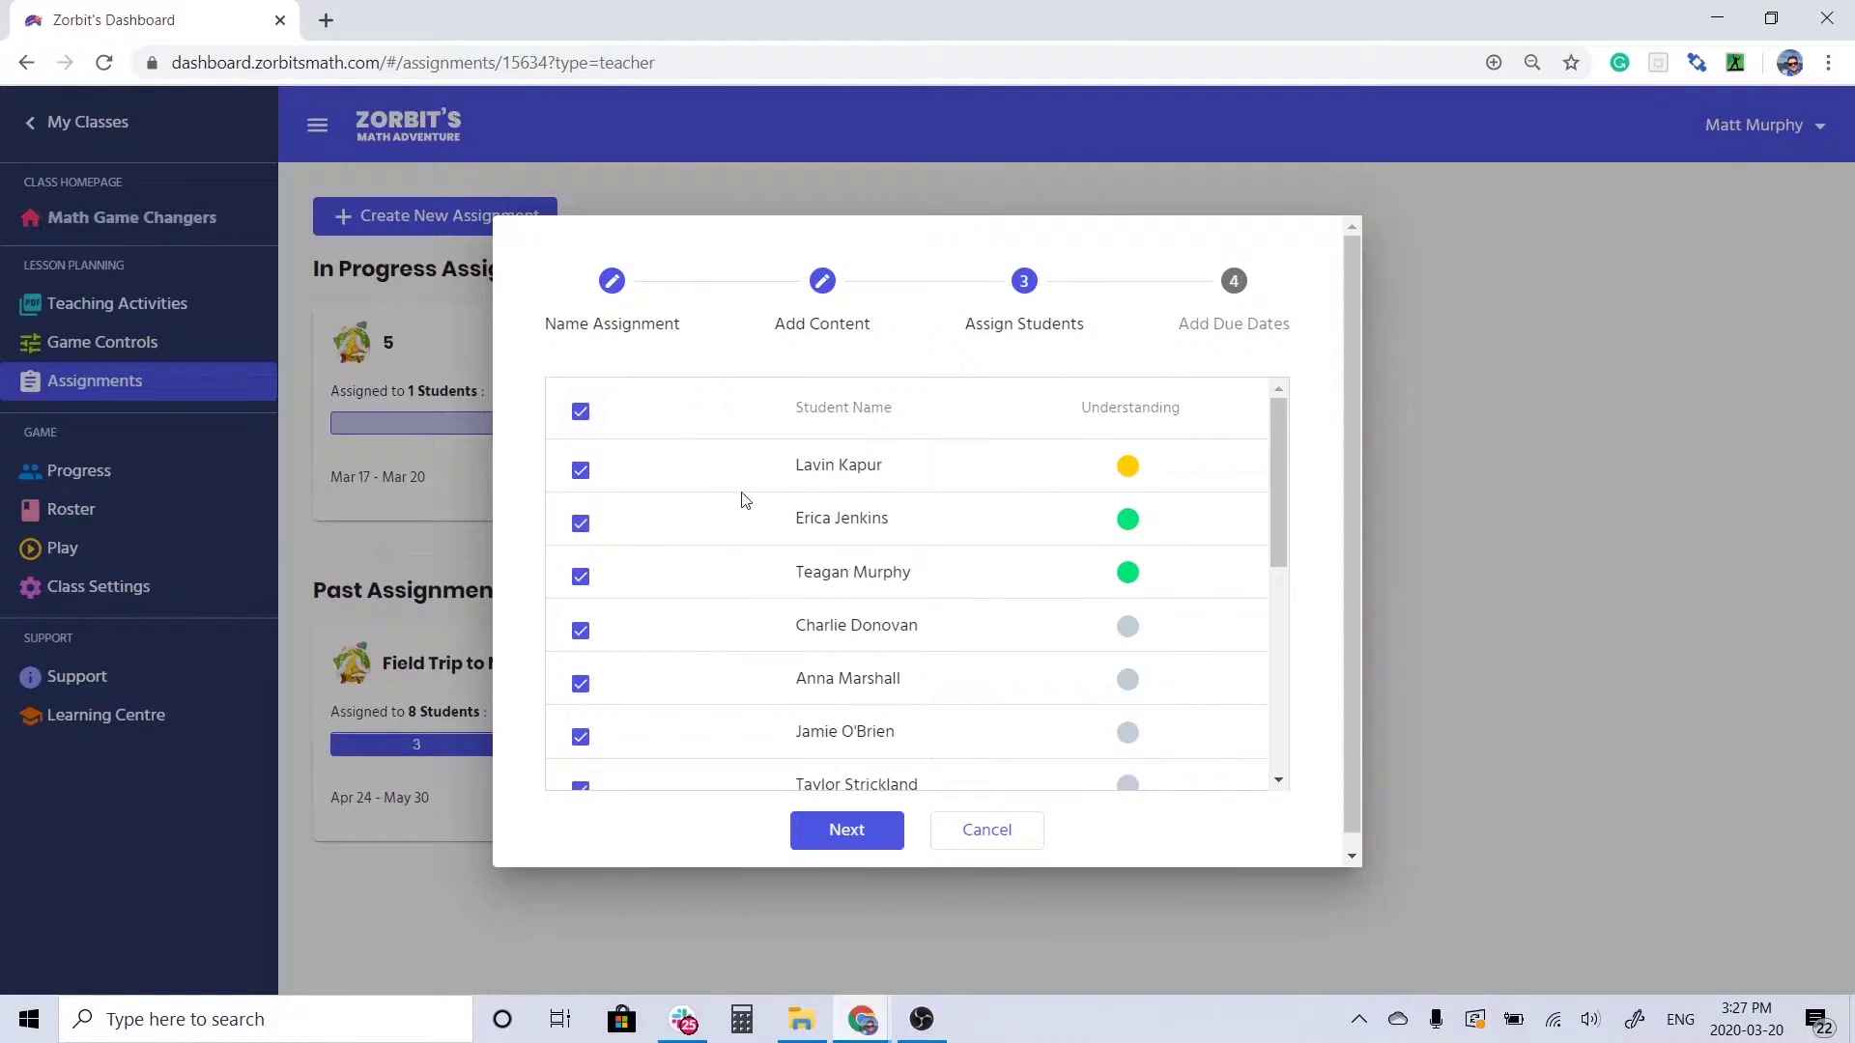
{"action": "left_click", "coordinate": [876, 832]}
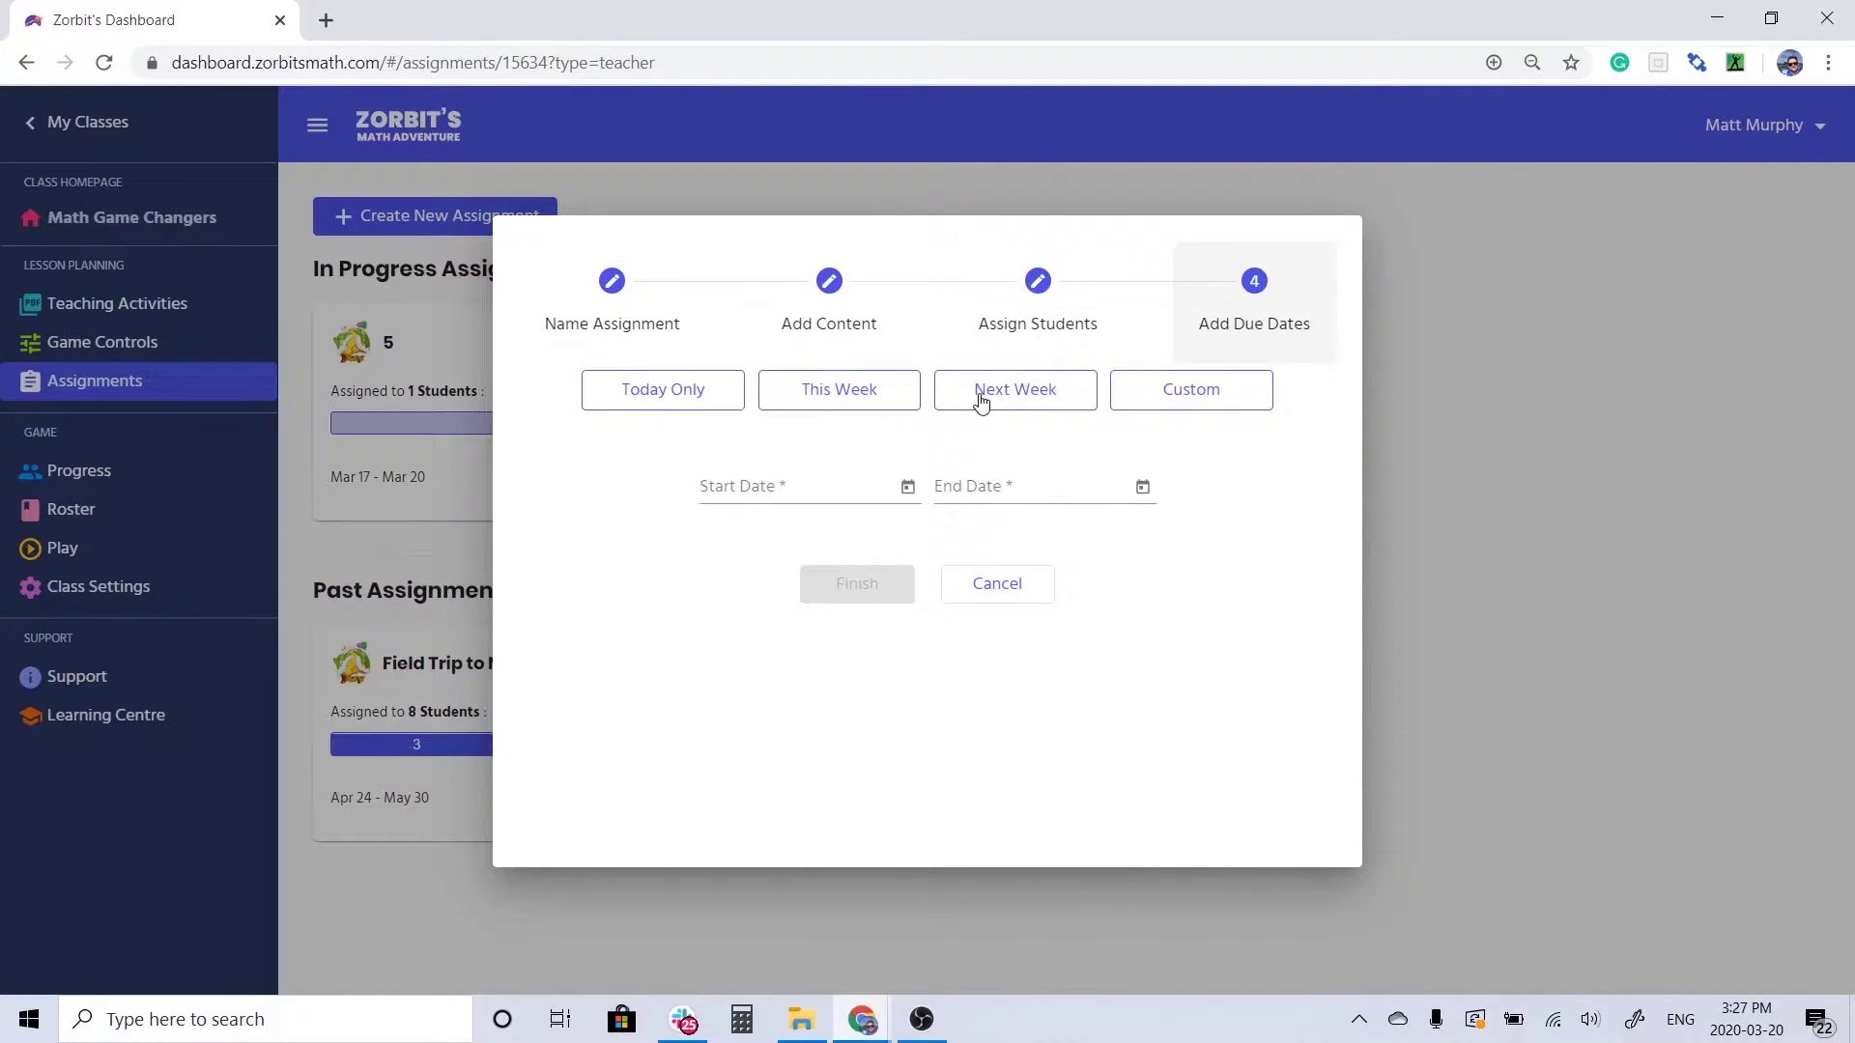
Finish the assignment with next week's dates, Mar 23 to Mar 27, 2020, and review the assignments list.
{"action": "left_click", "coordinate": [980, 402]}
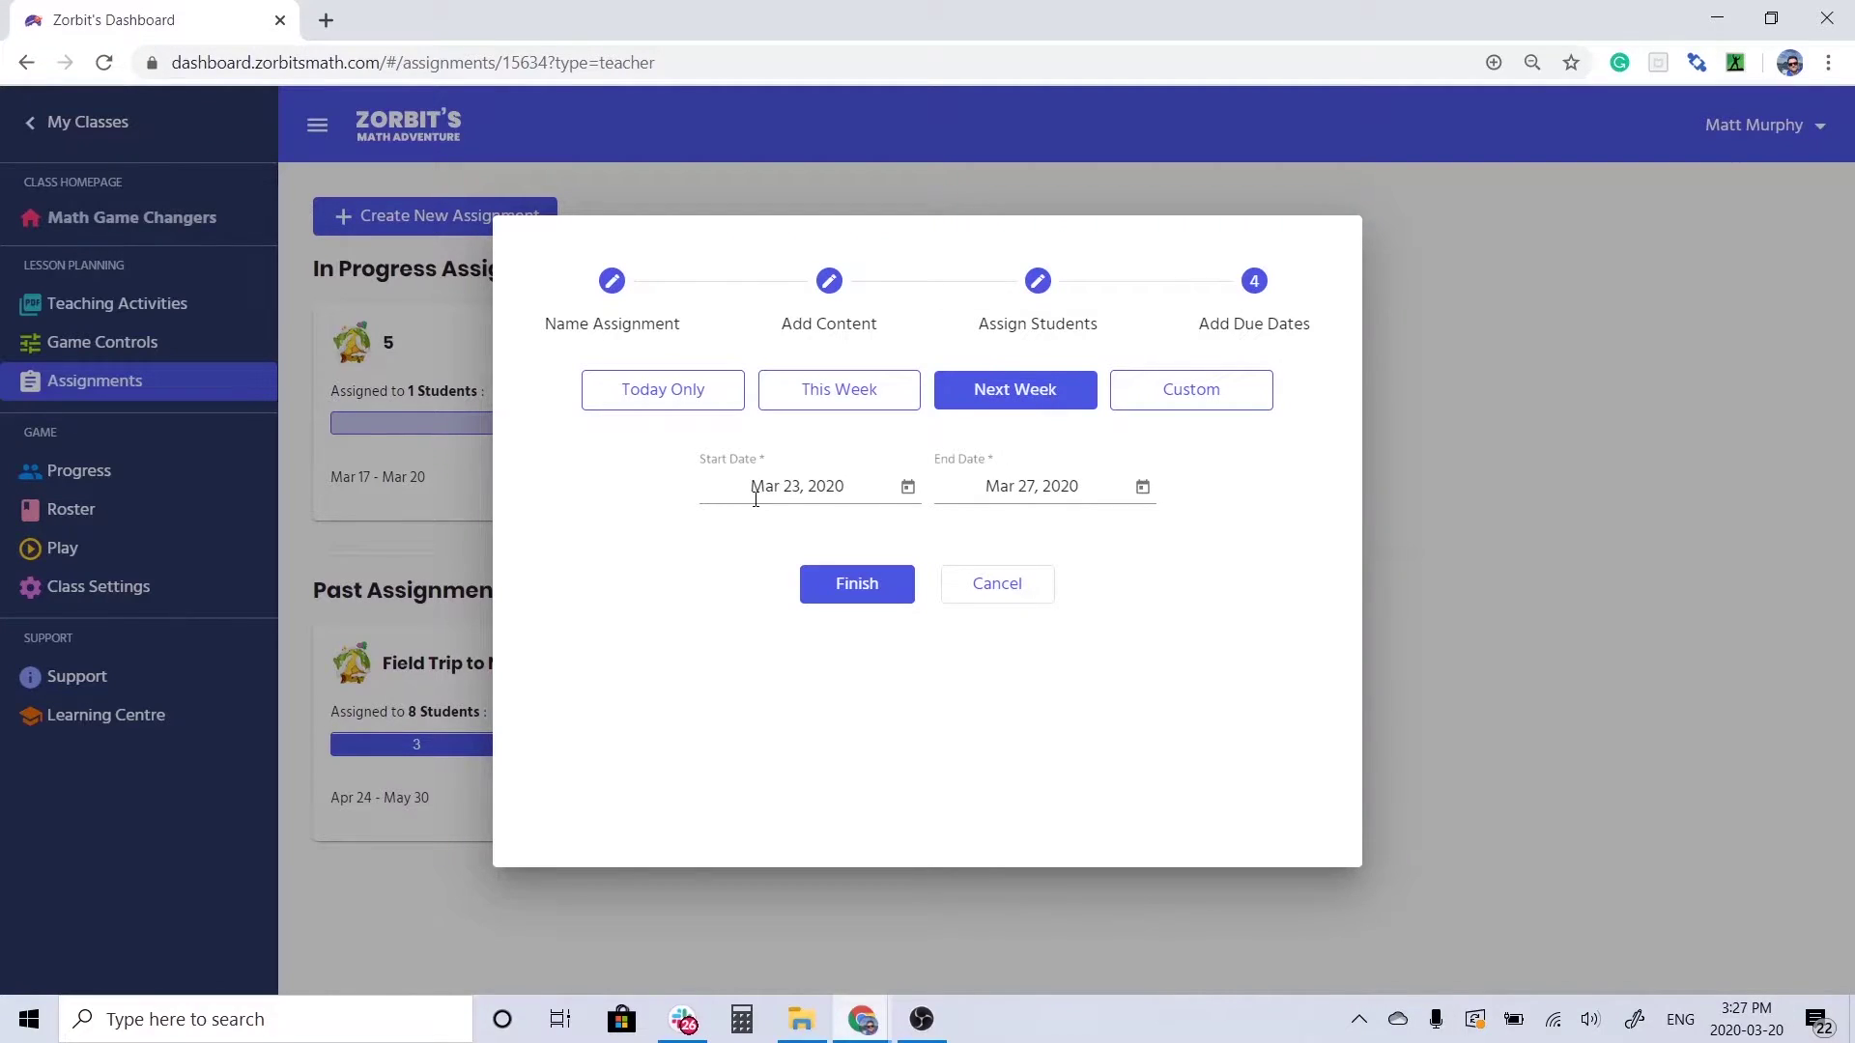
{"action": "left_click", "coordinate": [857, 592]}
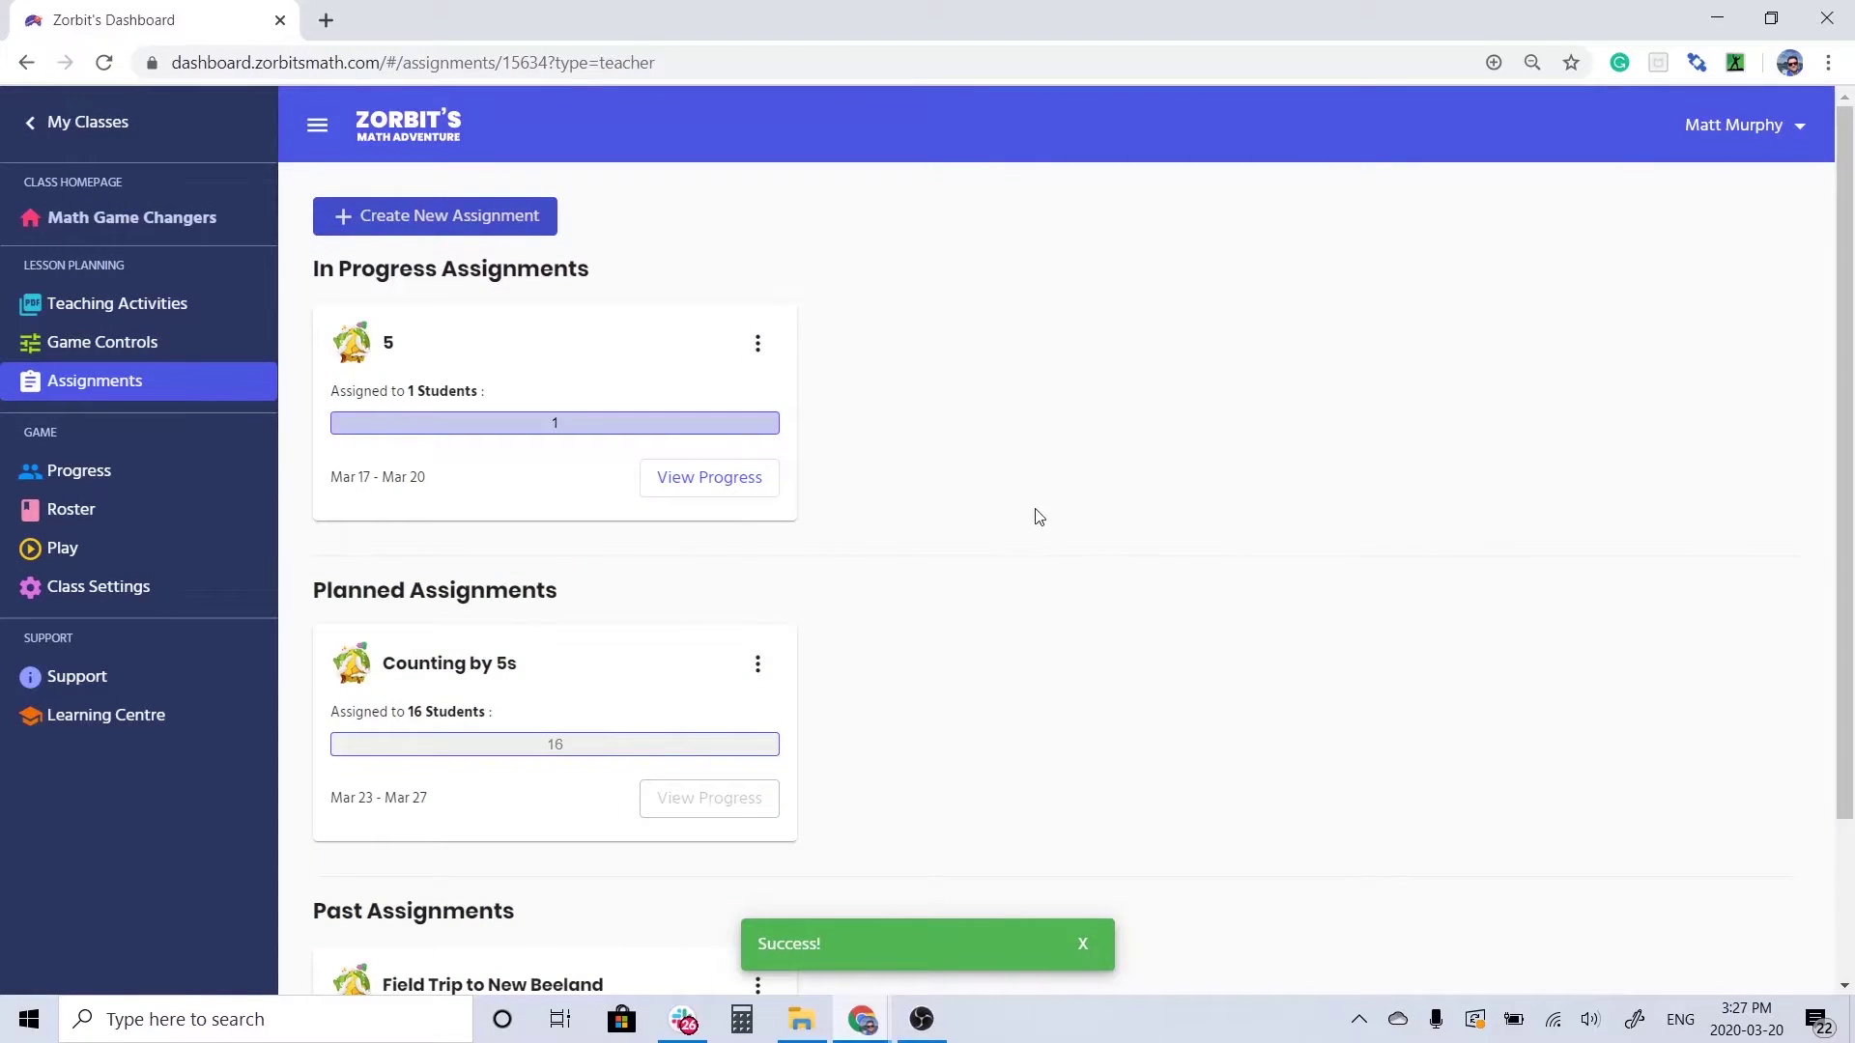
{"action": "scroll", "coordinate": [1014, 517], "scroll_direction": "down", "scroll_amount": 1}
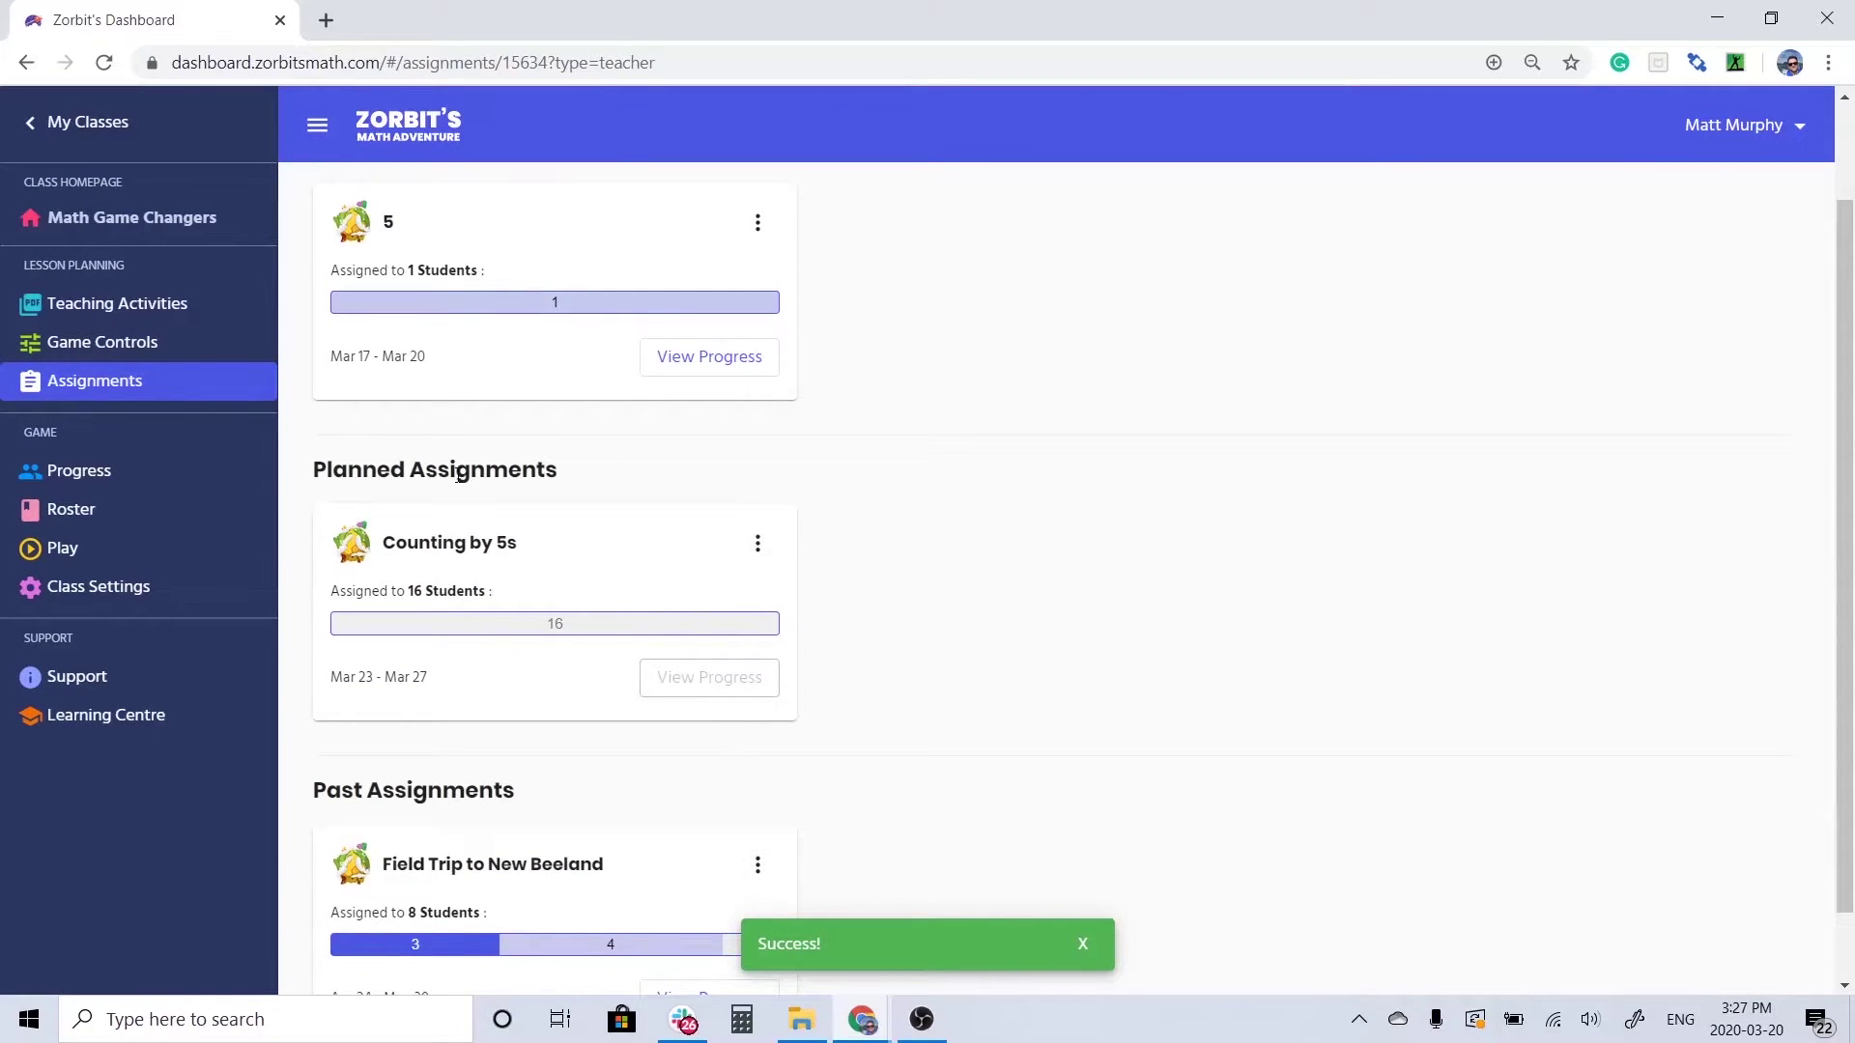
{"action": "scroll", "coordinate": [1058, 674], "scroll_direction": "up", "scroll_amount": 1}
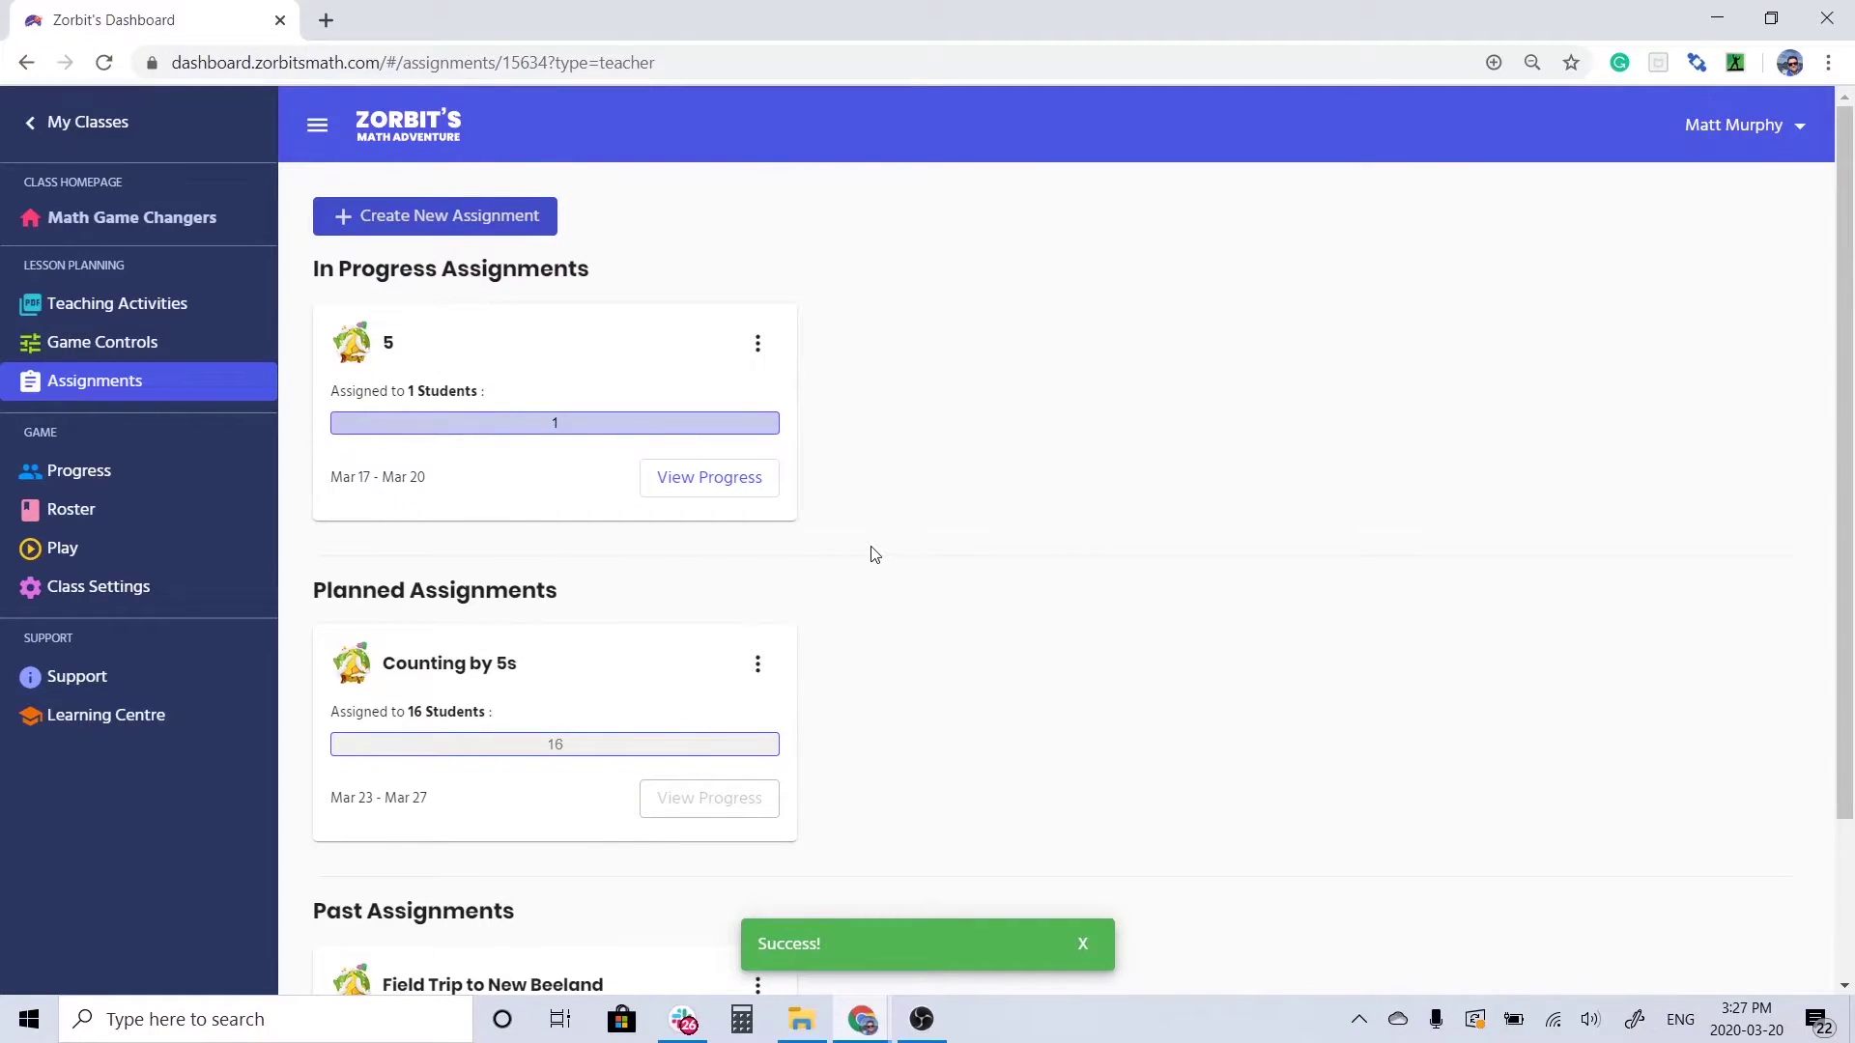
{"action": "scroll", "coordinate": [948, 610], "scroll_direction": "down", "scroll_amount": 1}
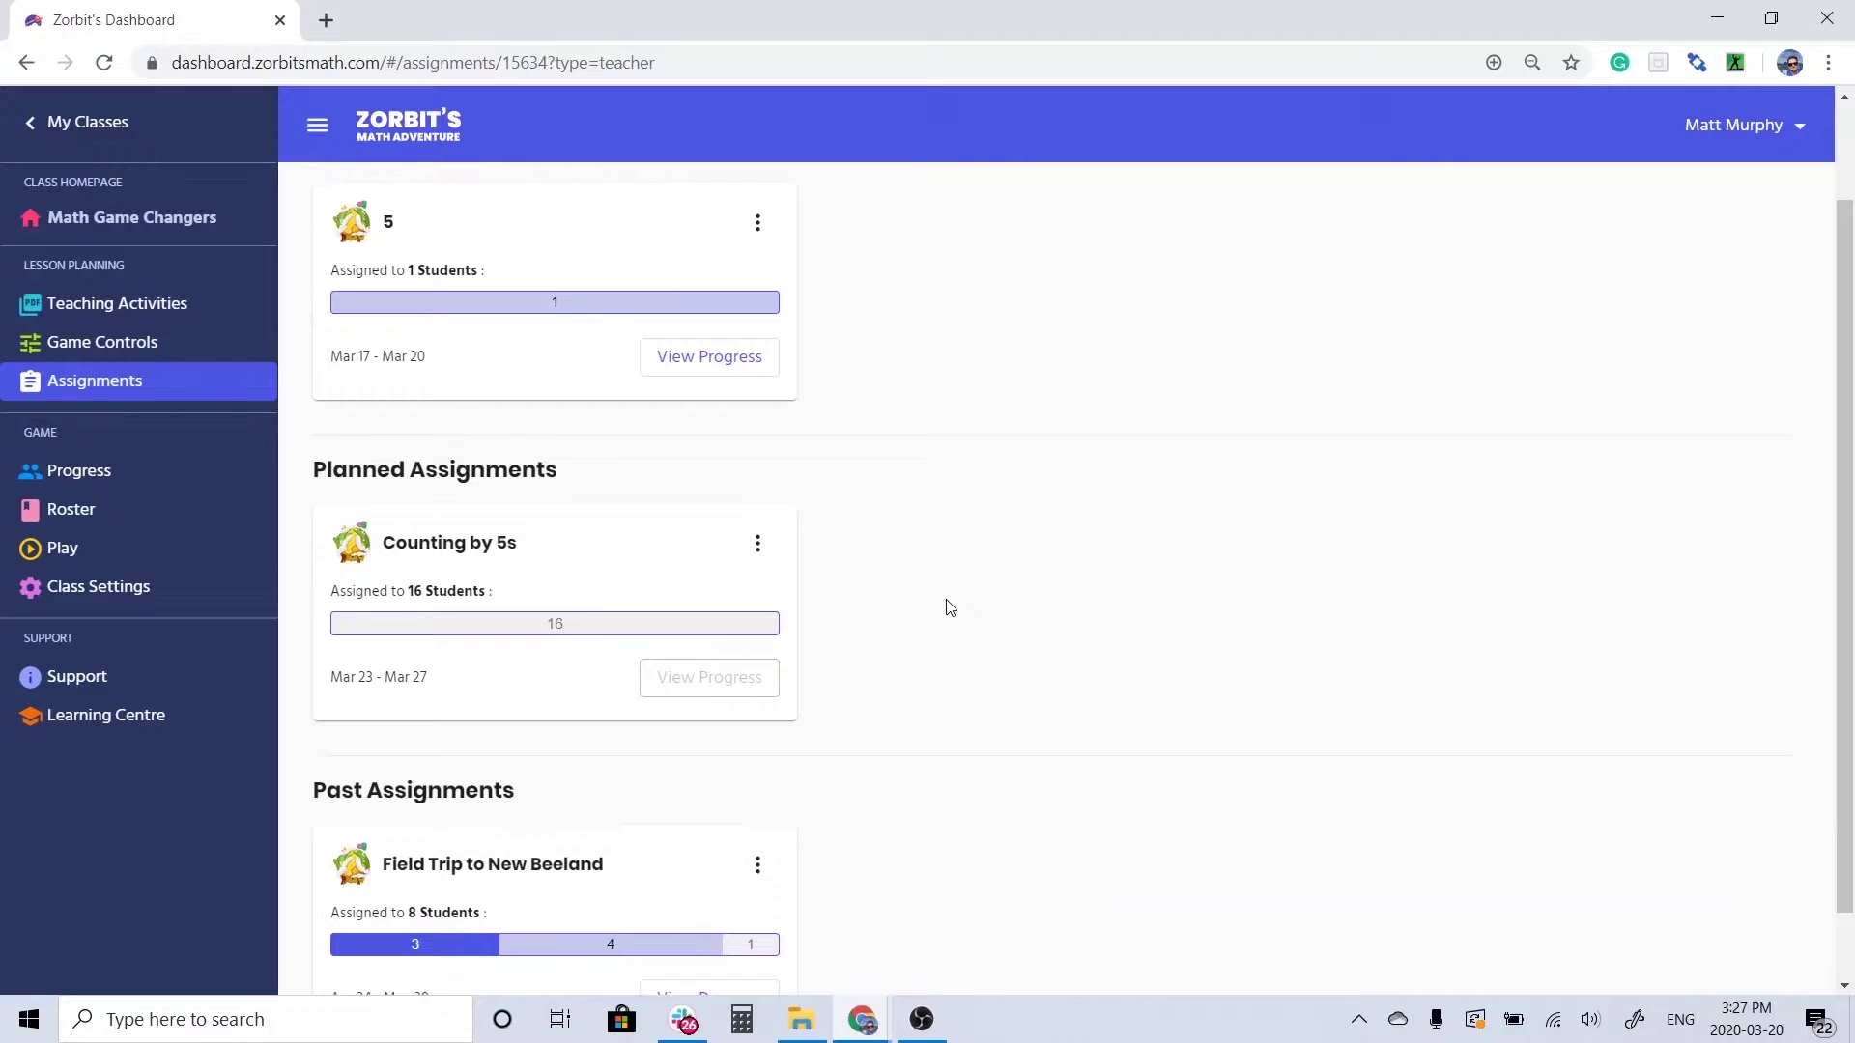
{"action": "scroll", "coordinate": [906, 538], "scroll_direction": "down", "scroll_amount": 1}
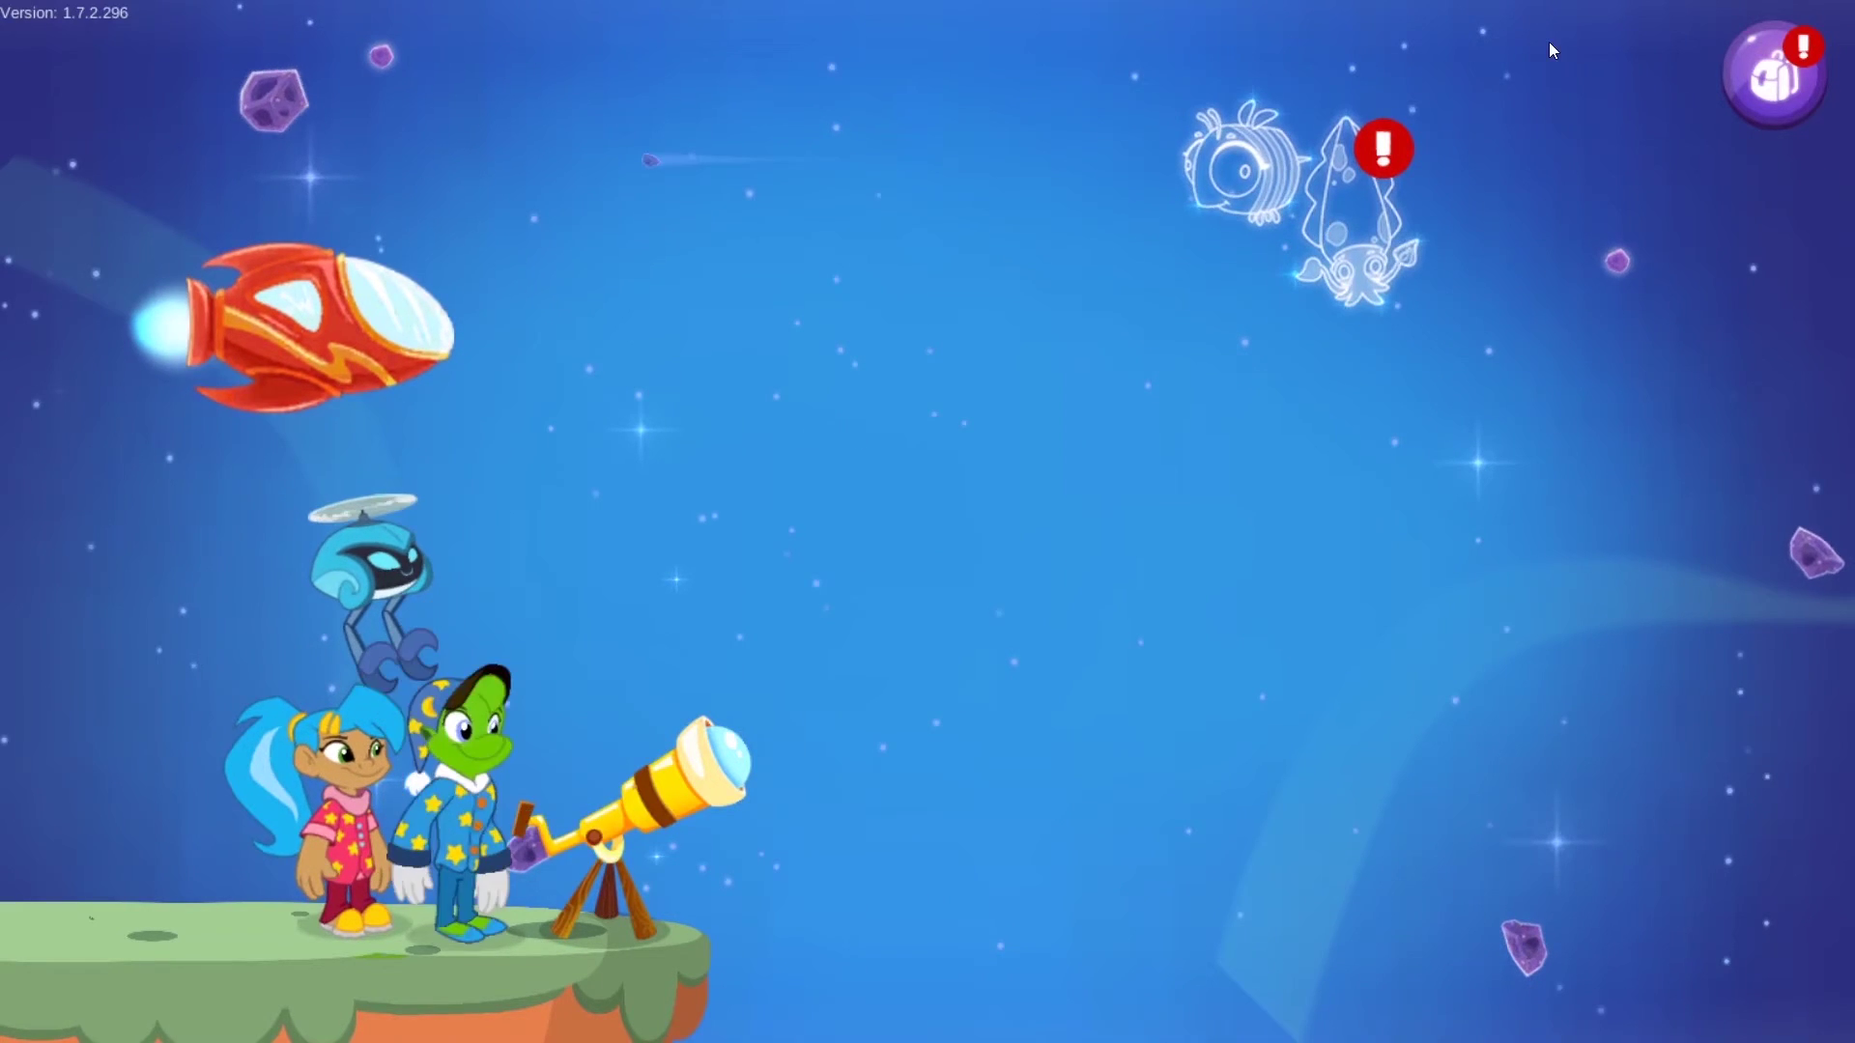
In the student game, open the backpack and its announcements section.
{"action": "left_click", "coordinate": [1777, 84]}
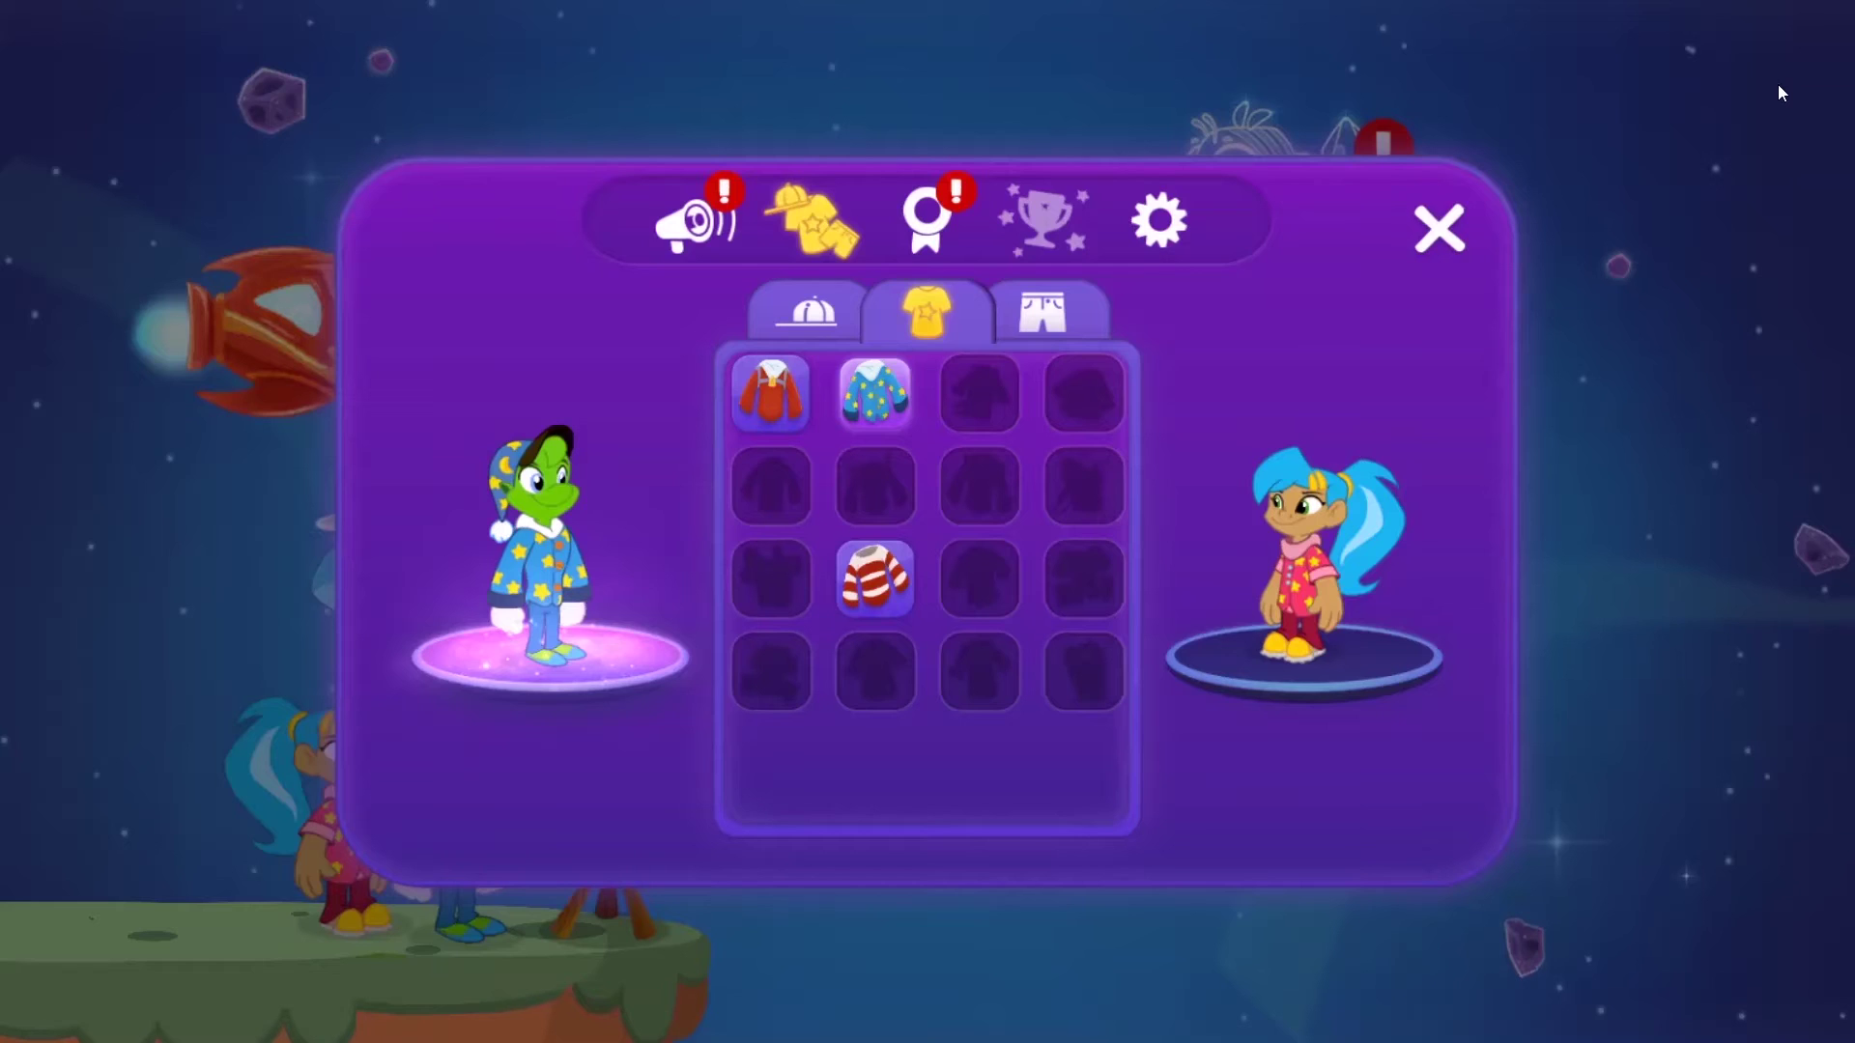
{"action": "left_click", "coordinate": [672, 222]}
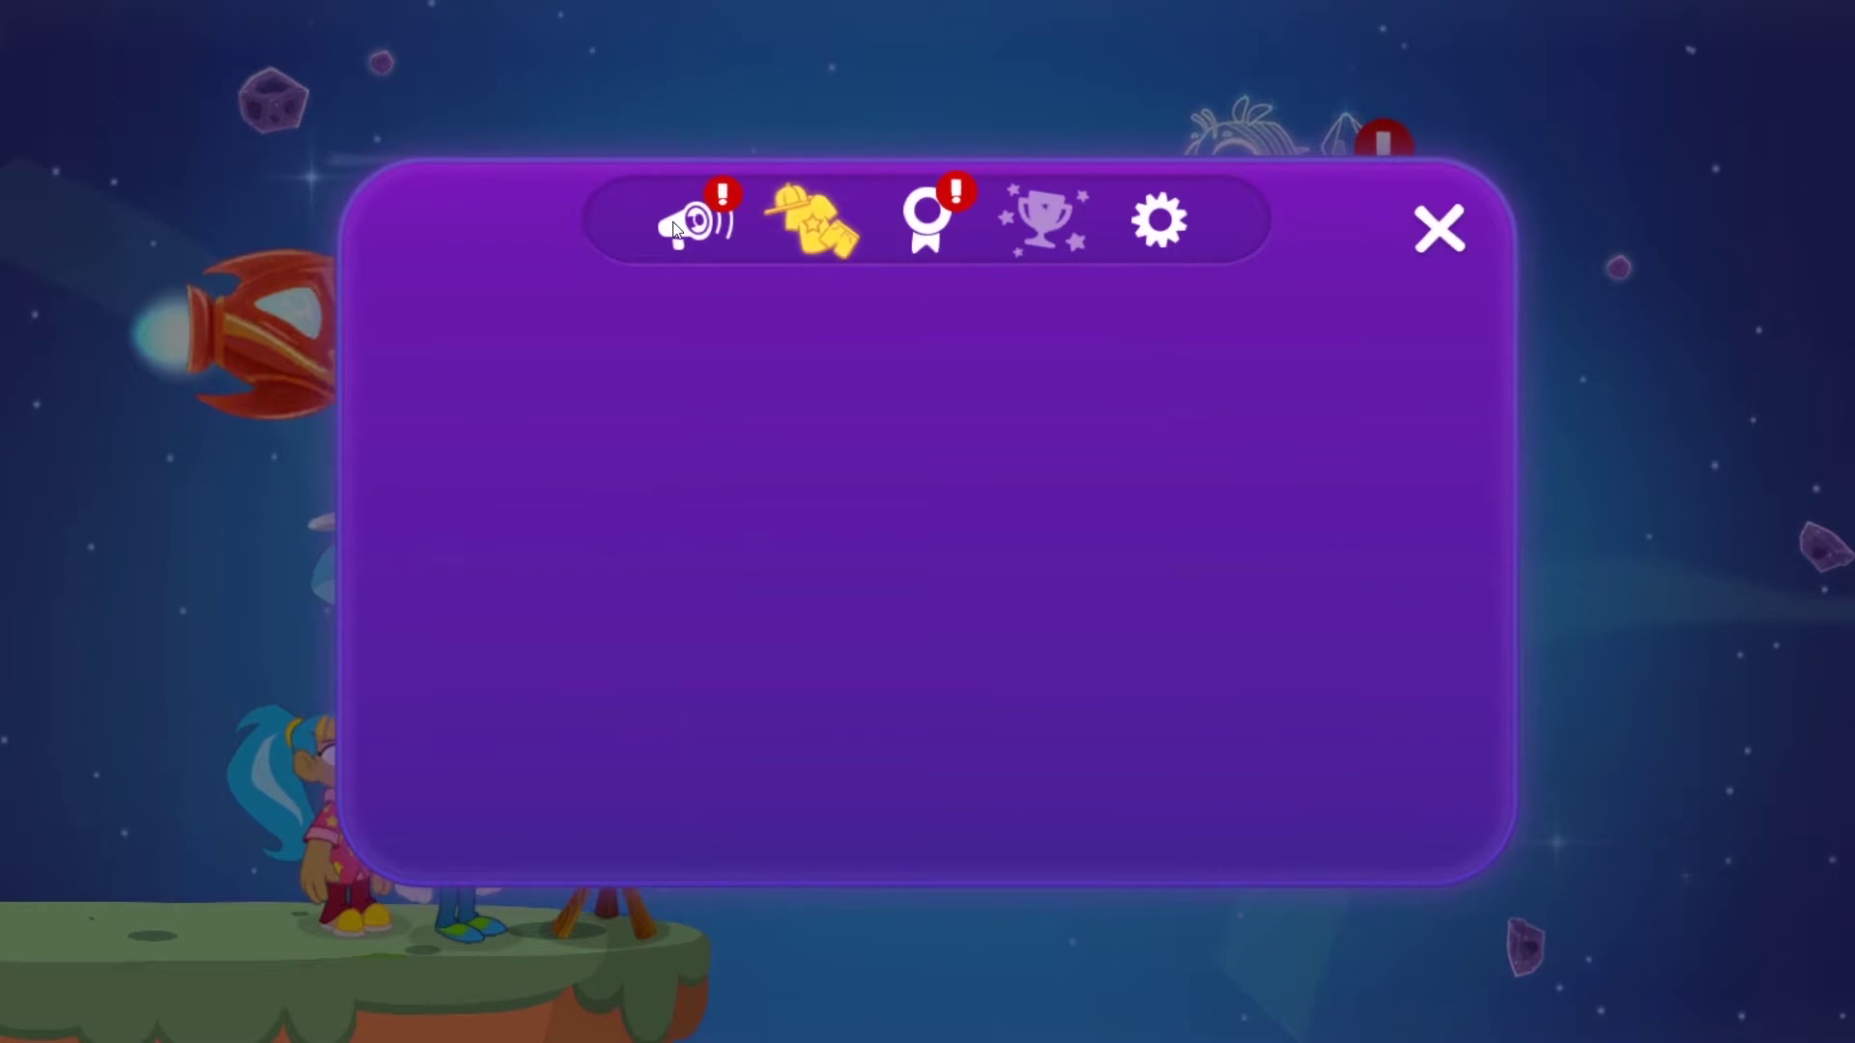